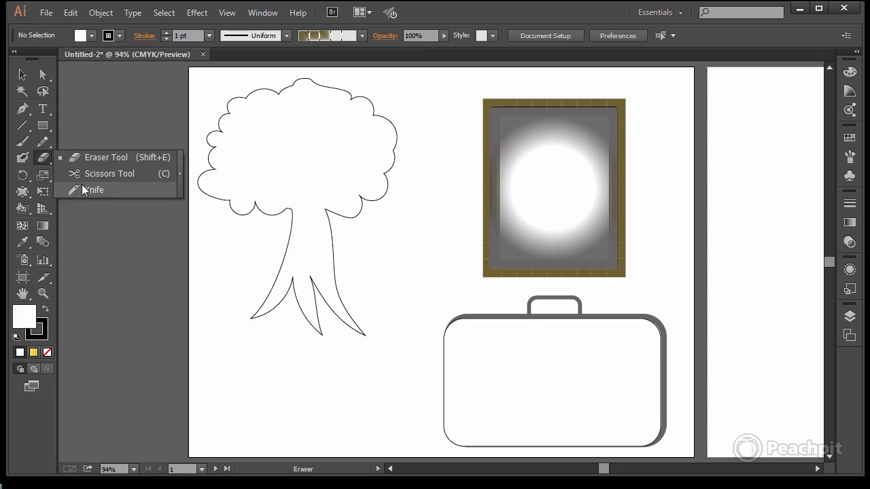
# Select the whole tree outline and fill it with a solid green swatch.
pyautogui.click(82, 190)
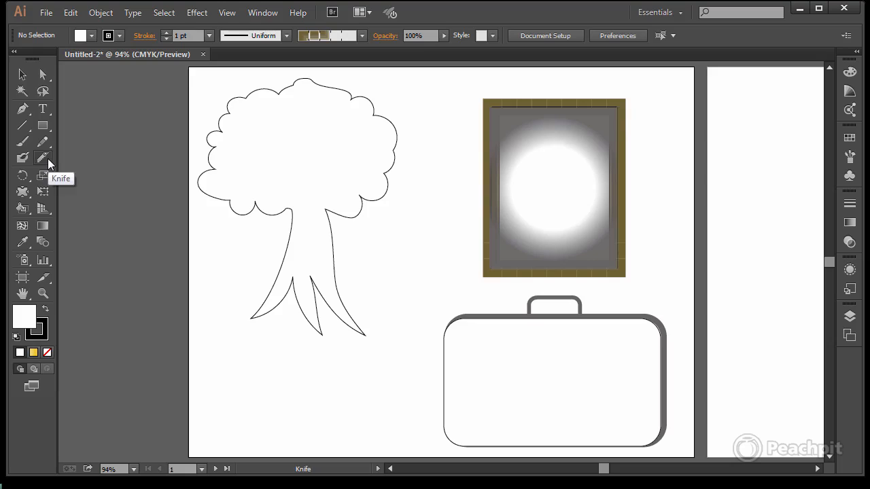
pyautogui.click(42, 74)
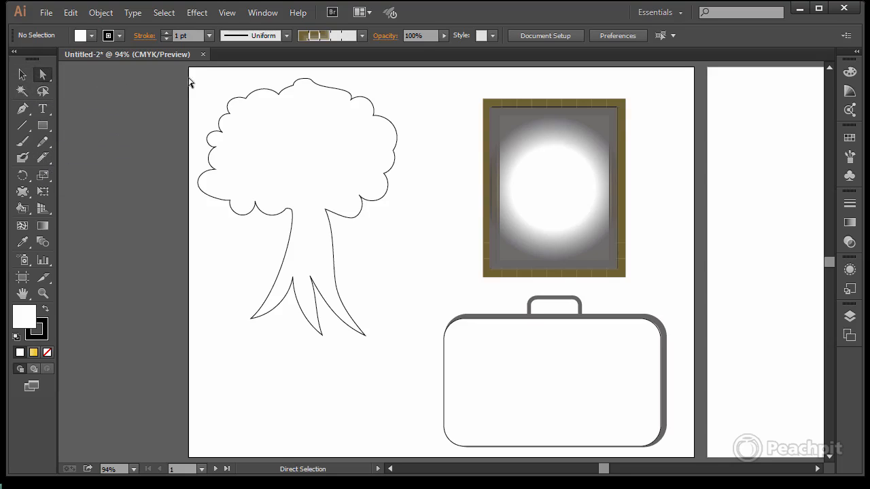
pyautogui.moveTo(191, 81); pyautogui.dragTo(401, 366)
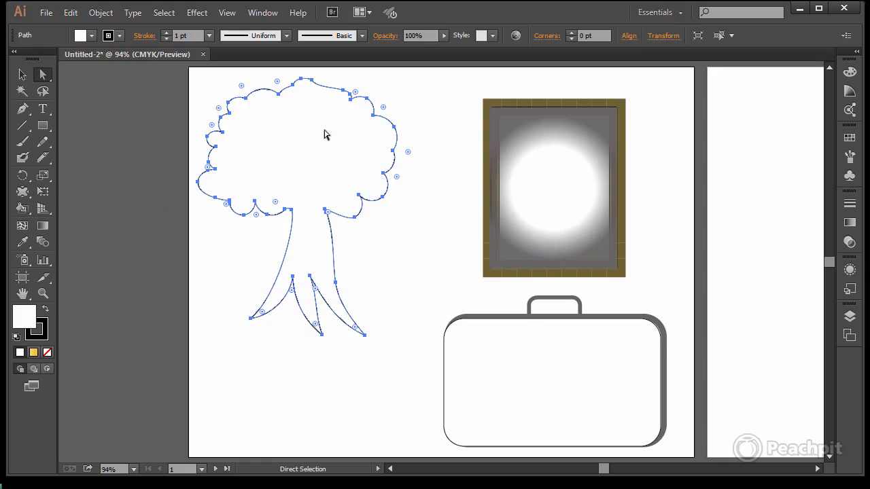
pyautogui.click(22, 74)
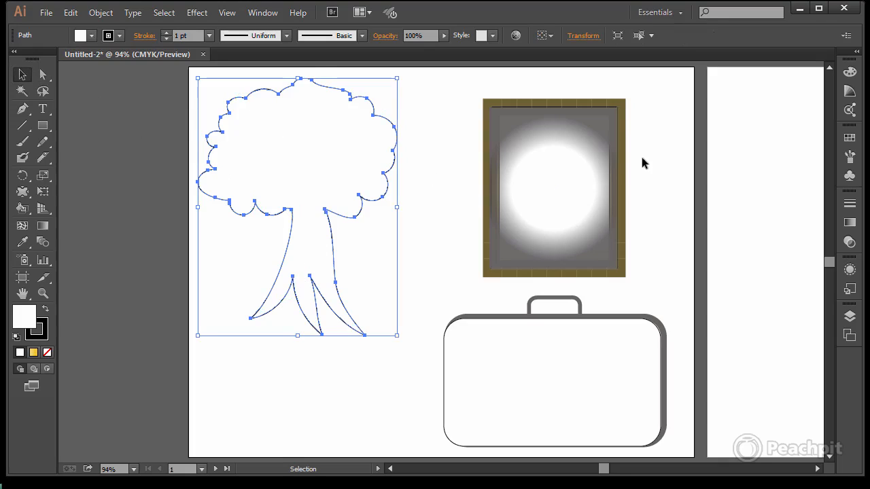
pyautogui.click(849, 138)
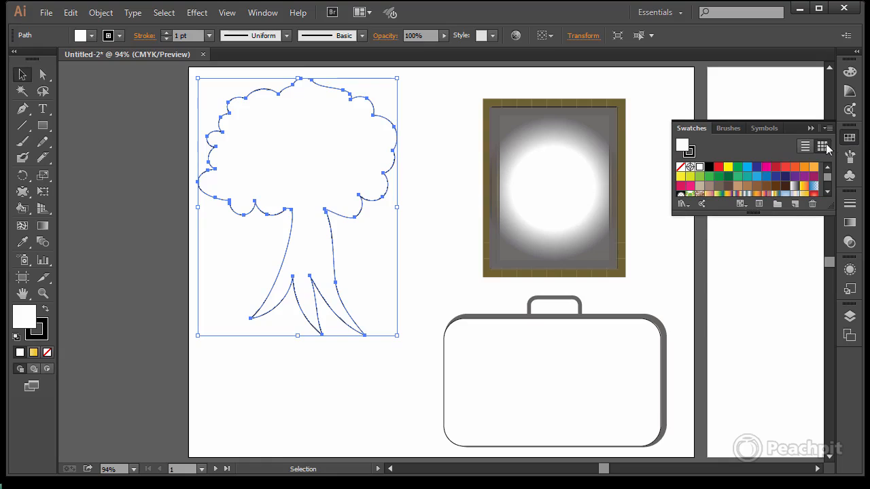
pyautogui.moveTo(738, 166); pyautogui.dragTo(365, 142)
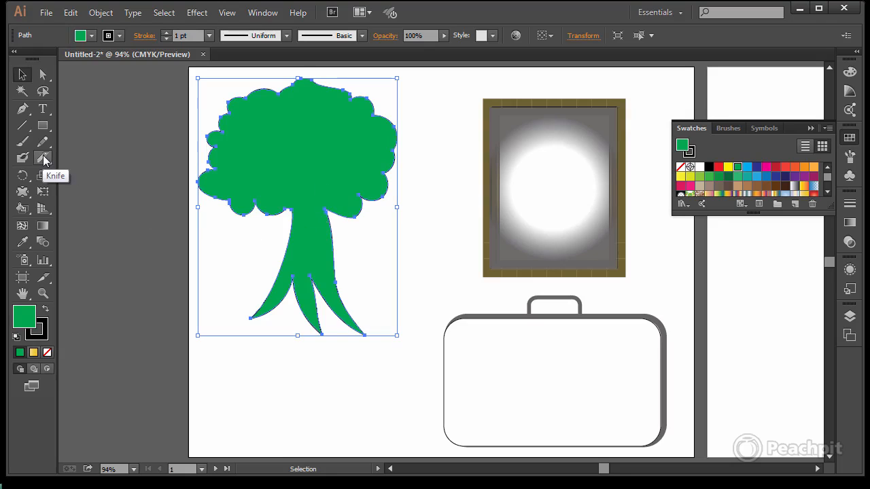
# Cut the trunk from the crown with a curved Knife stroke, then test the cut by moving the trunk and undoing the move.
pyautogui.moveTo(43, 161); pyautogui.dragTo(88, 191)
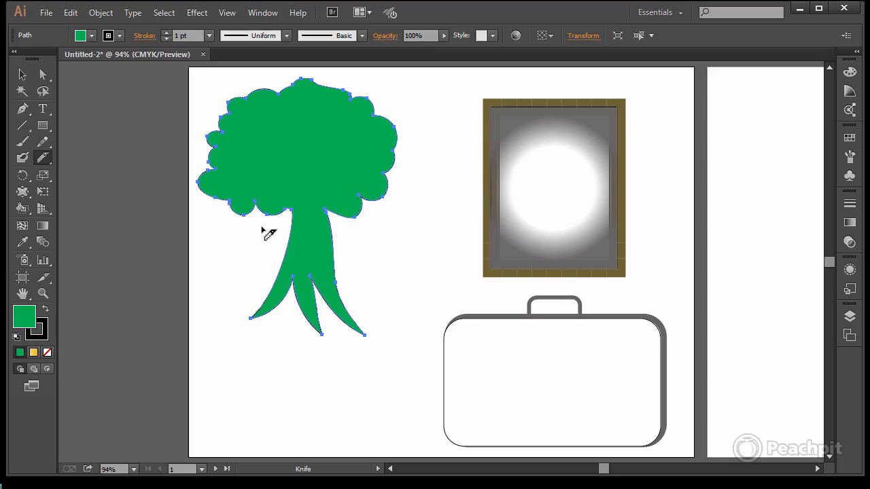
pyautogui.moveTo(258, 226)
pyautogui.mouseDown()
pyautogui.moveTo(295, 208)
pyautogui.moveTo(333, 215)
pyautogui.moveTo(365, 249)
pyautogui.moveTo(378, 246)
pyautogui.mouseUp()
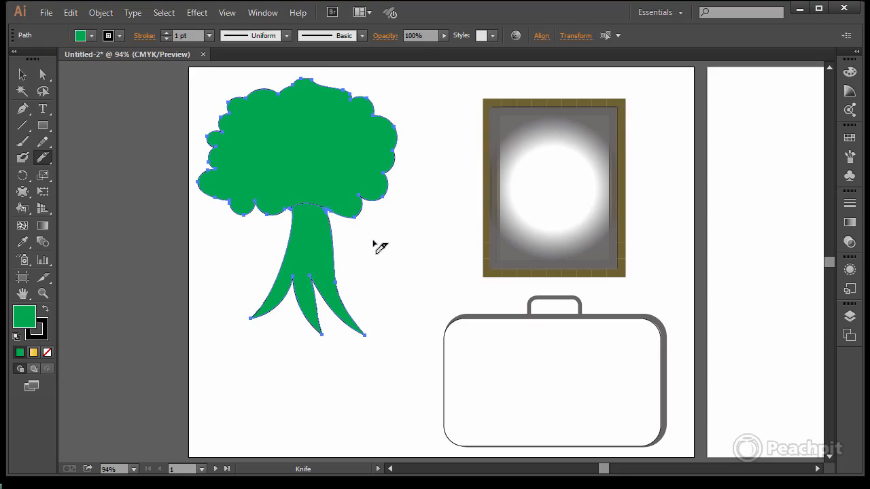
pyautogui.click(43, 75)
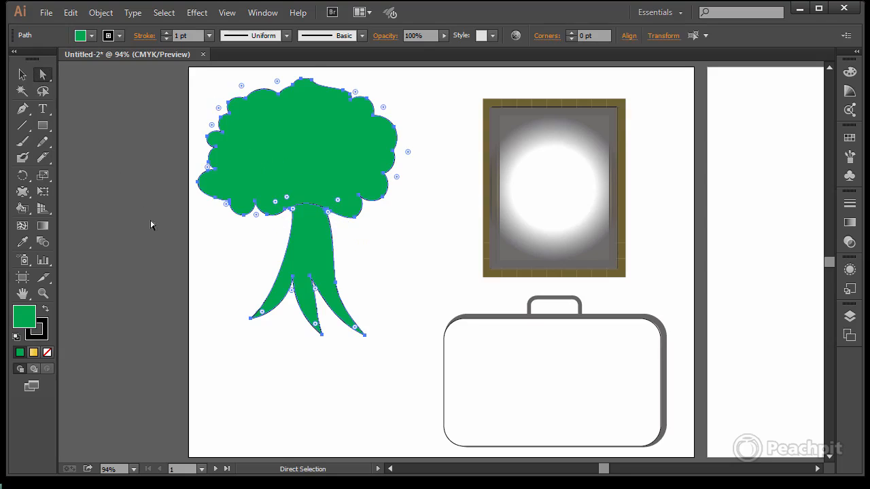
pyautogui.click(219, 270)
pyautogui.moveTo(309, 247); pyautogui.dragTo(307, 270)
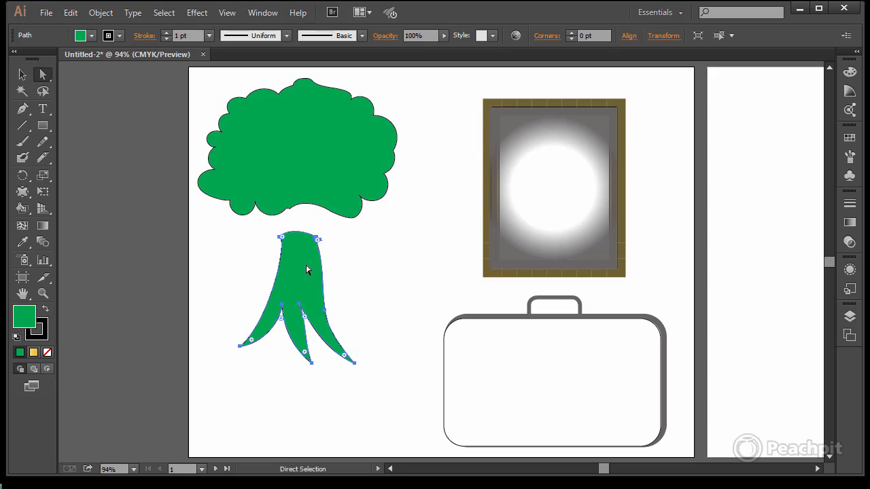
pyautogui.hotkey('ctrl', 'z')
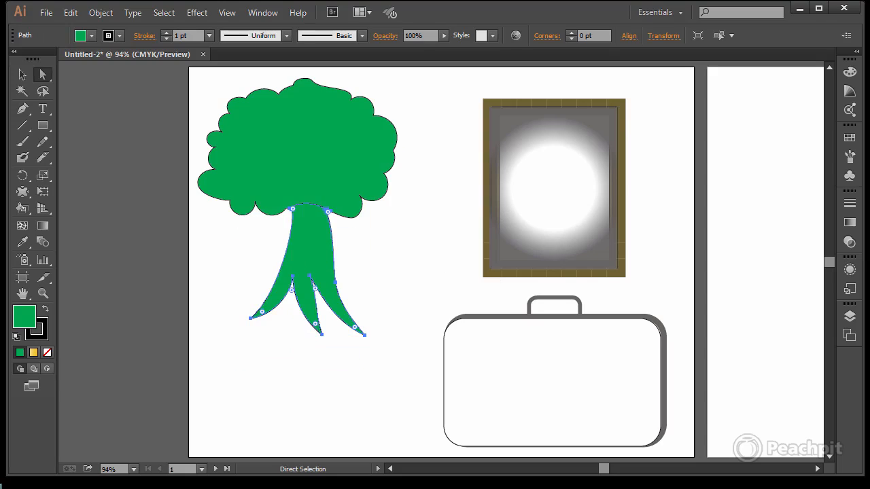
# Fill the separated trunk with a medium brown swatch and deselect it.
pyautogui.click(849, 137)
pyautogui.click(748, 187)
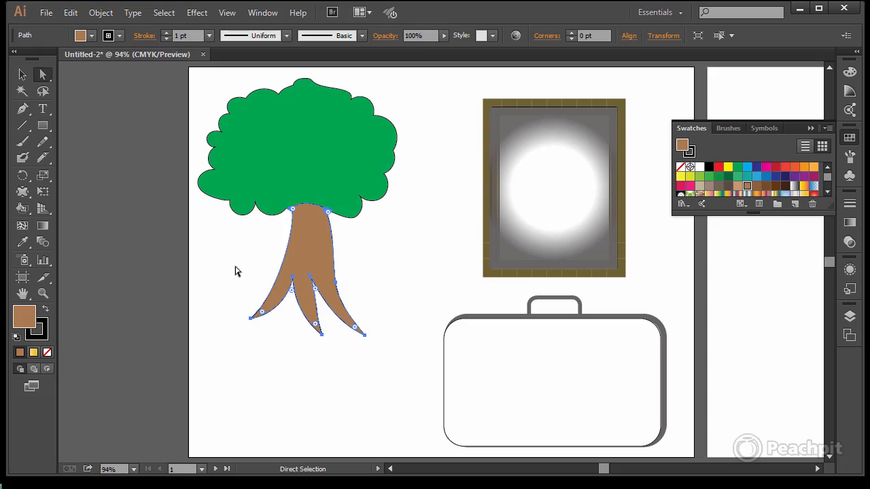
pyautogui.click(357, 247)
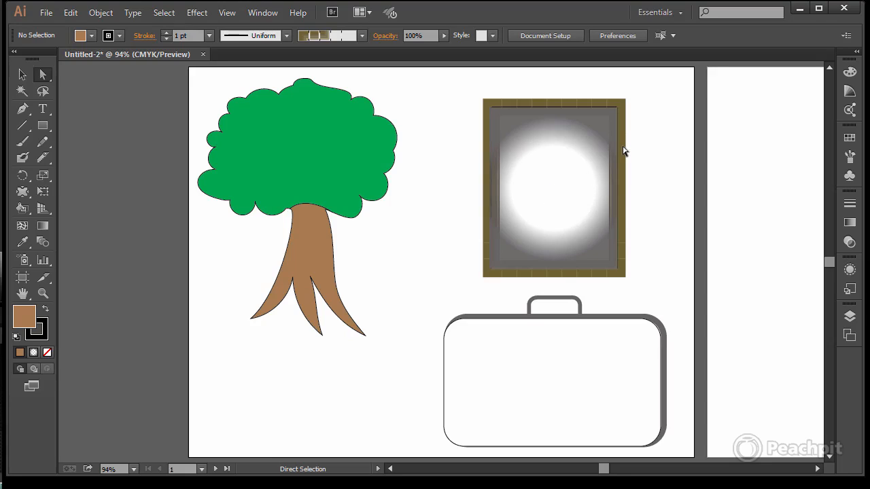
# Inspect the contents of the mirror layer by hiding and re-showing its locked frame rectangle.
pyautogui.click(849, 318)
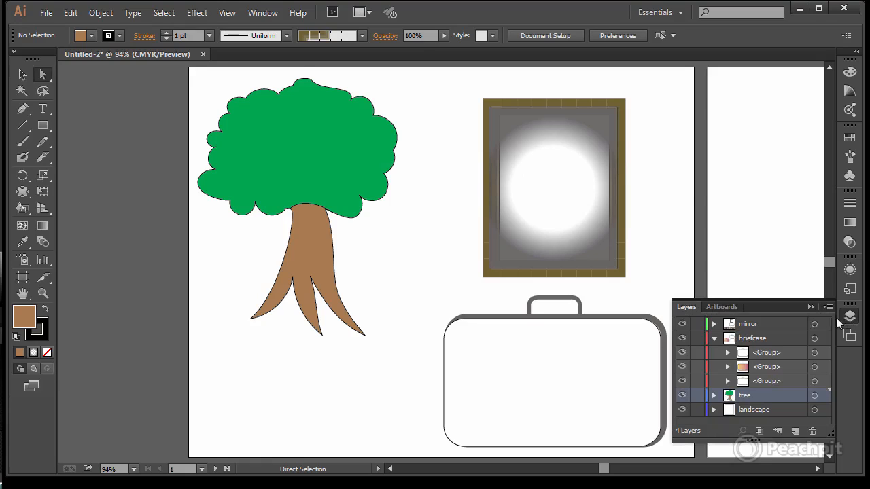
pyautogui.click(714, 339)
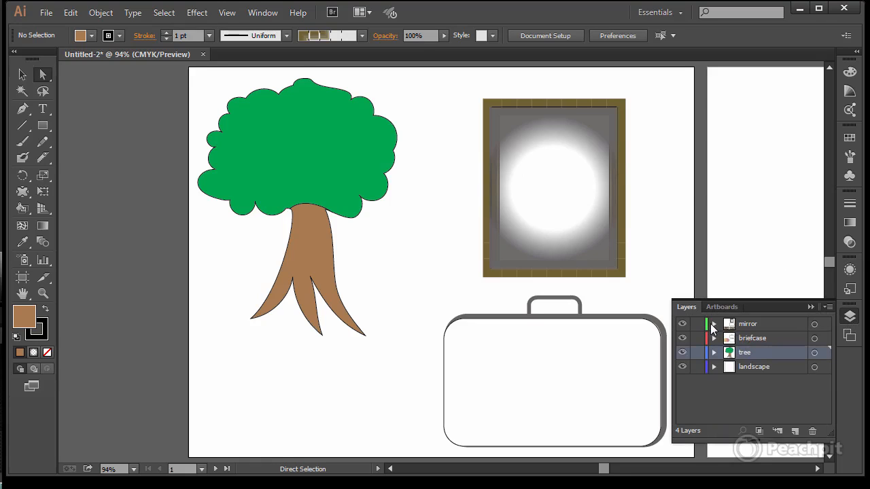
pyautogui.click(713, 324)
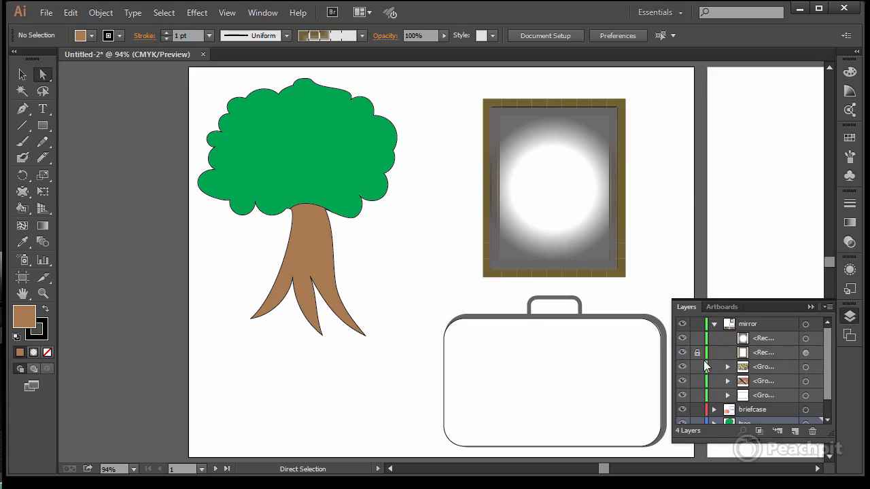
pyautogui.click(682, 353)
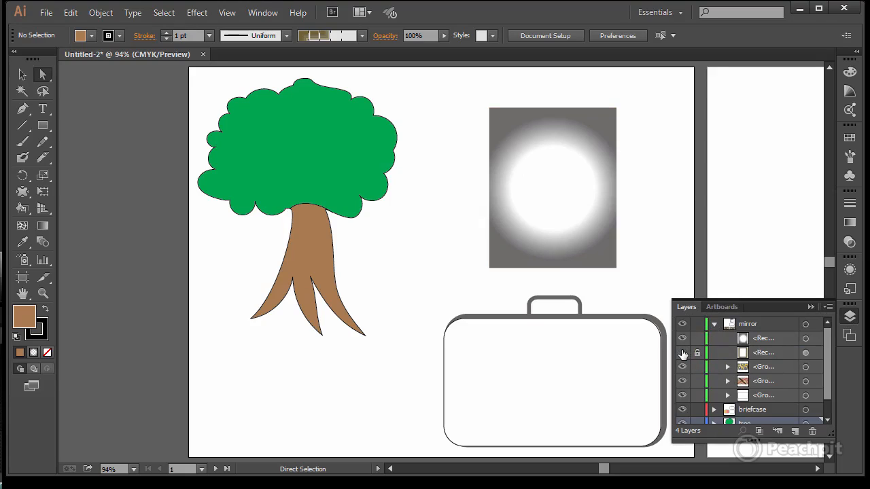
pyautogui.click(683, 352)
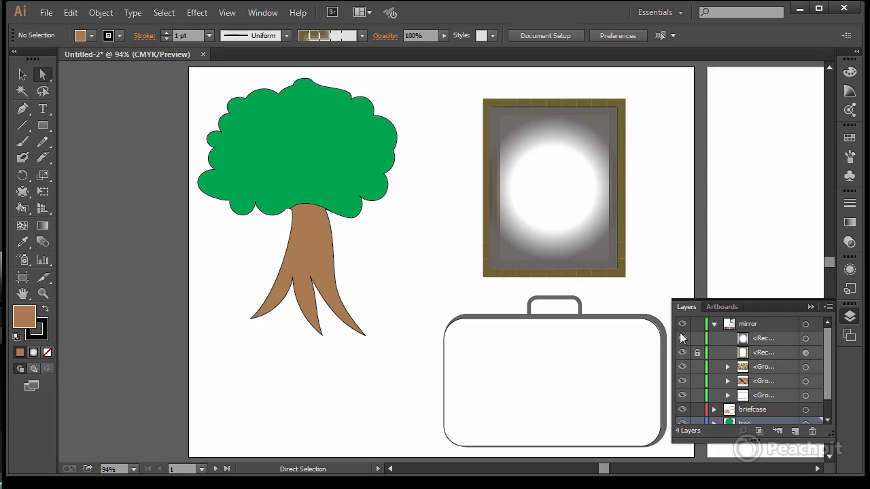
pyautogui.click(713, 326)
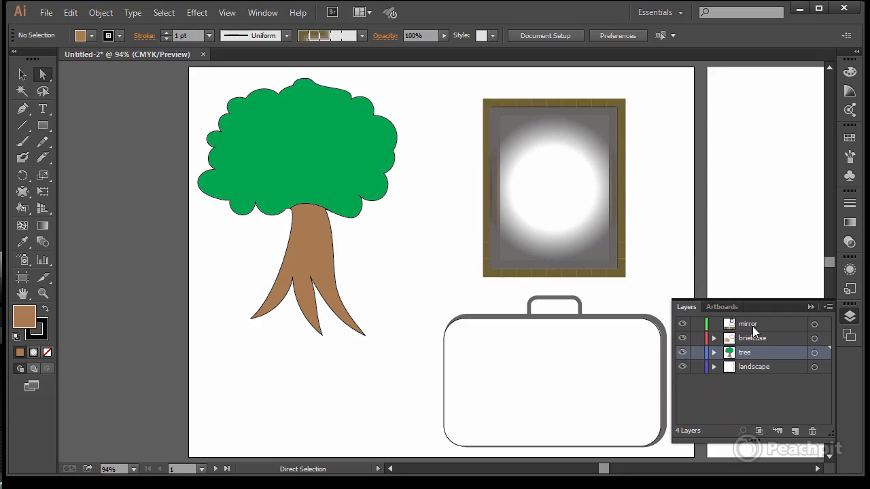
pyautogui.click(809, 307)
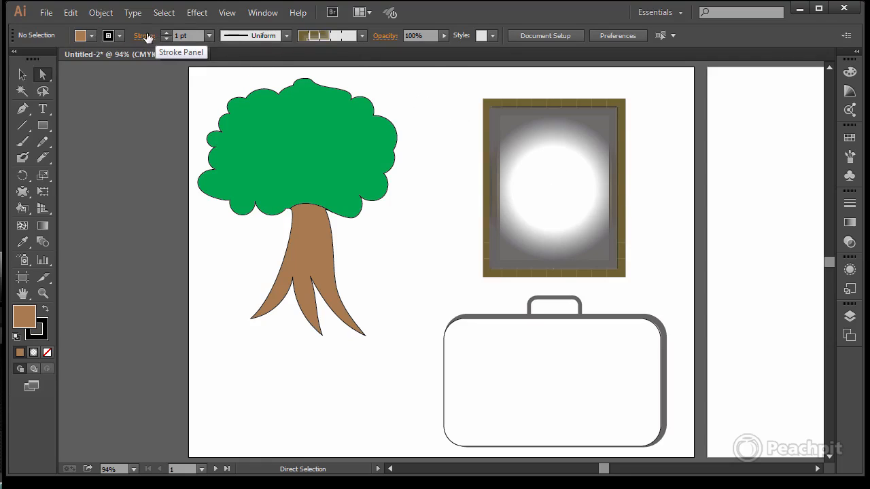
# View the Borders_Frames brush library that supplies the mirror's frame brush, and close it again.
pyautogui.click(363, 37)
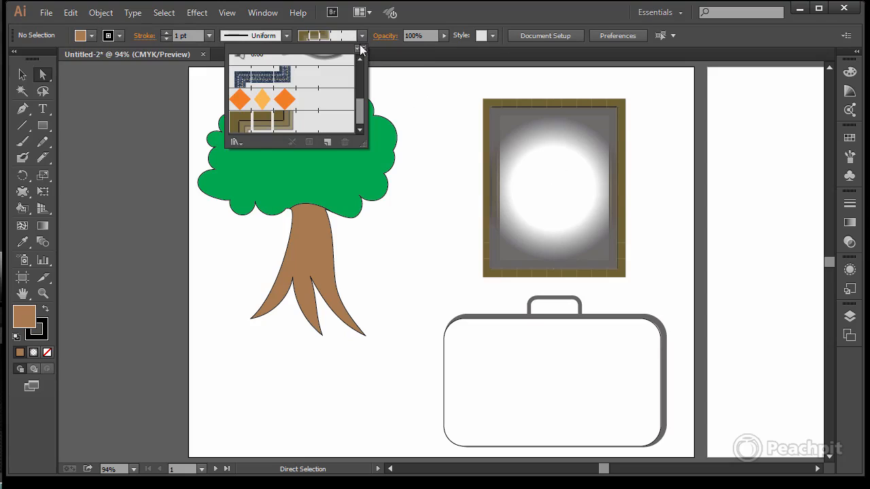
pyautogui.click(238, 141)
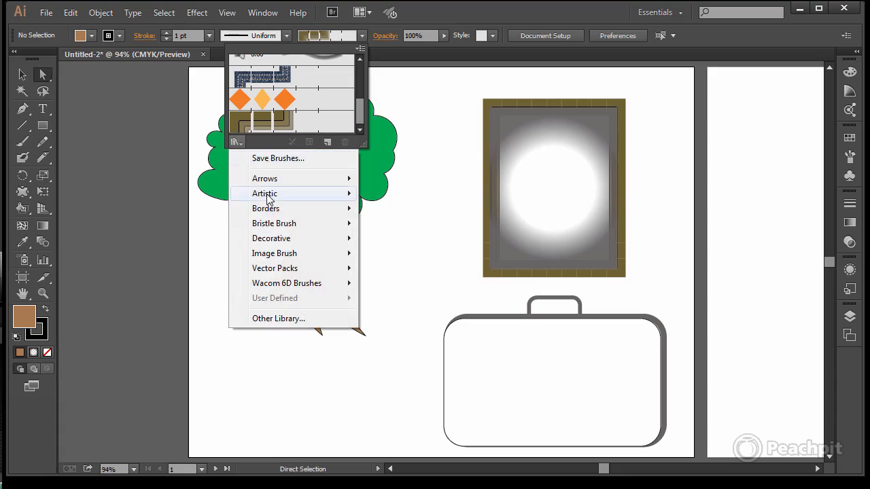
pyautogui.moveTo(272, 208)
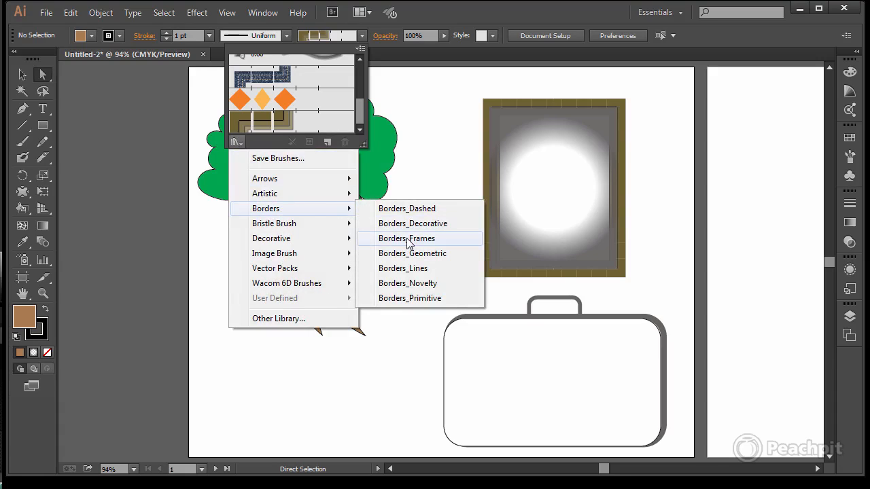
pyautogui.click(408, 239)
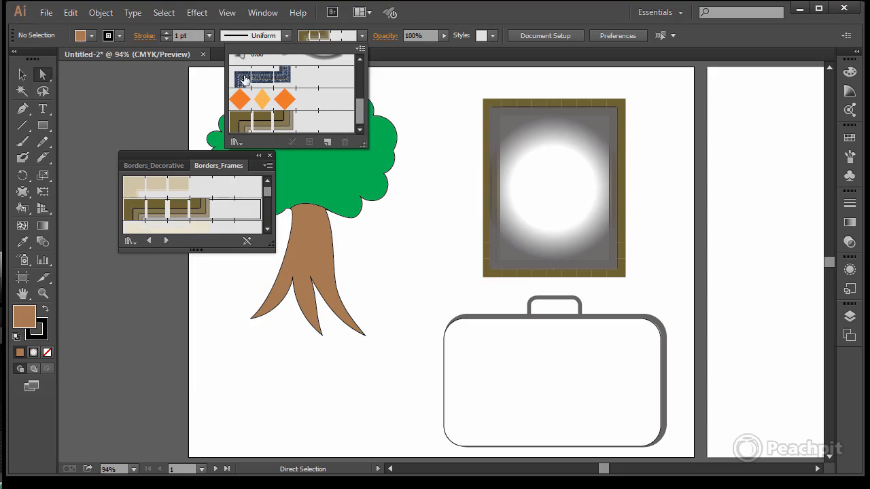
pyautogui.click(121, 85)
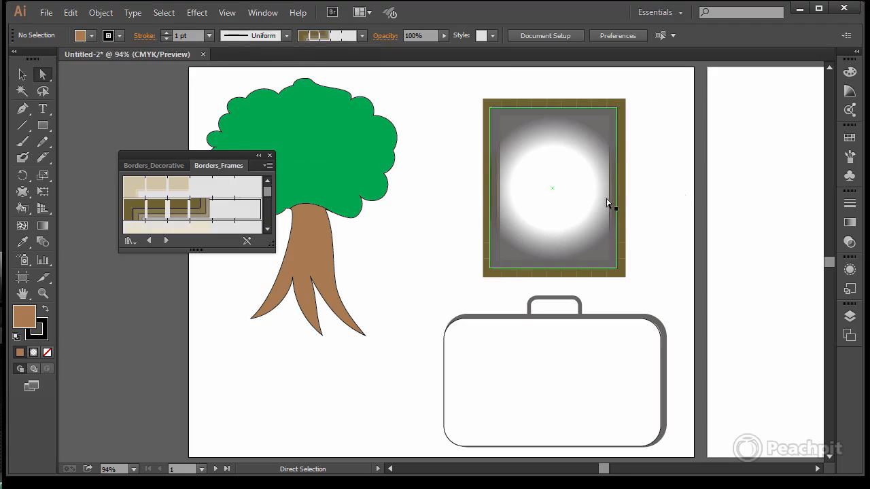
pyautogui.click(270, 155)
# Slice the mirror's gradient-filled glass rectangle into shattered pieces with multiple crossing and angled Knife cuts.
pyautogui.click(537, 219)
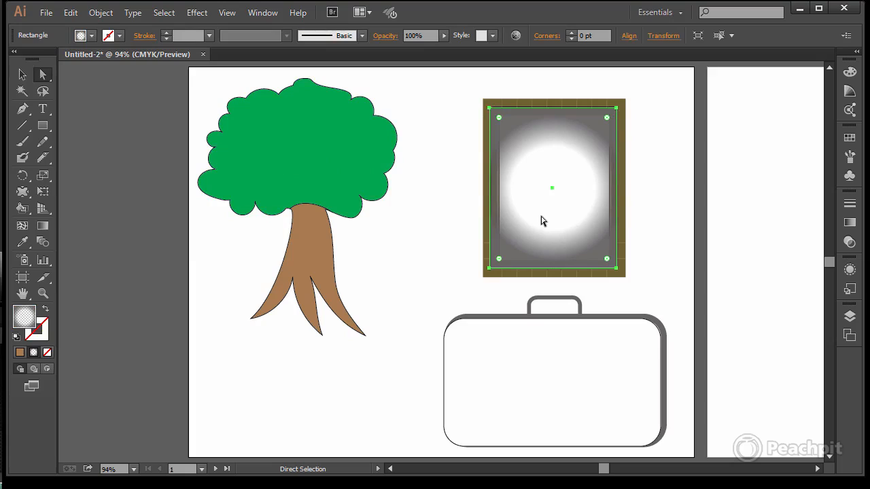
pyautogui.click(42, 157)
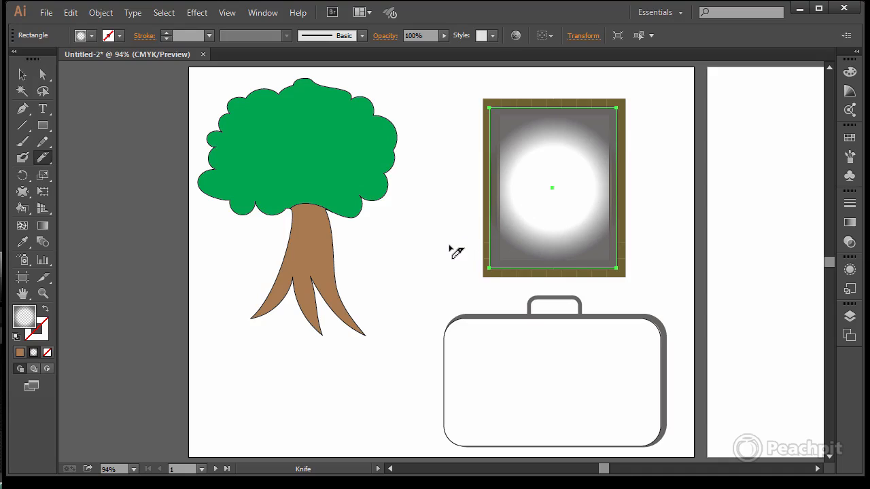
pyautogui.moveTo(450, 246)
pyautogui.mouseDown()
pyautogui.moveTo(530, 197)
pyautogui.moveTo(644, 146)
pyautogui.moveTo(649, 152)
pyautogui.mouseUp()
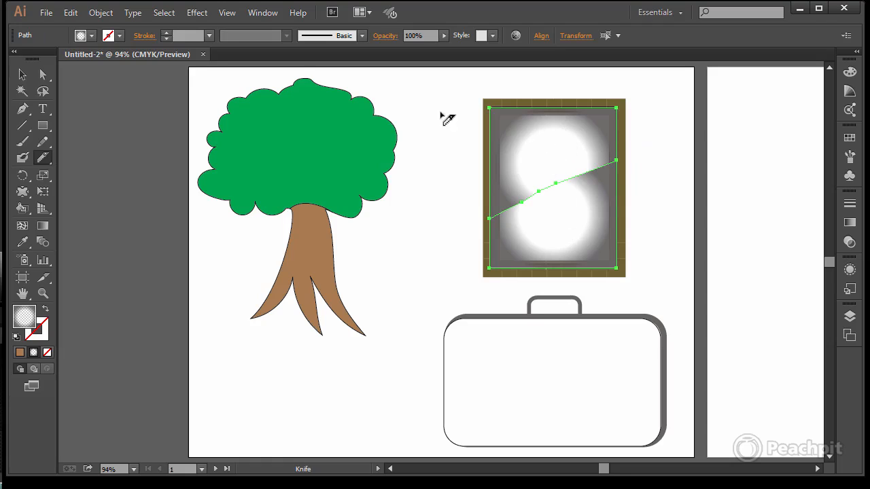
pyautogui.moveTo(437, 114)
pyautogui.mouseDown()
pyautogui.moveTo(534, 145)
pyautogui.moveTo(678, 208)
pyautogui.mouseUp()
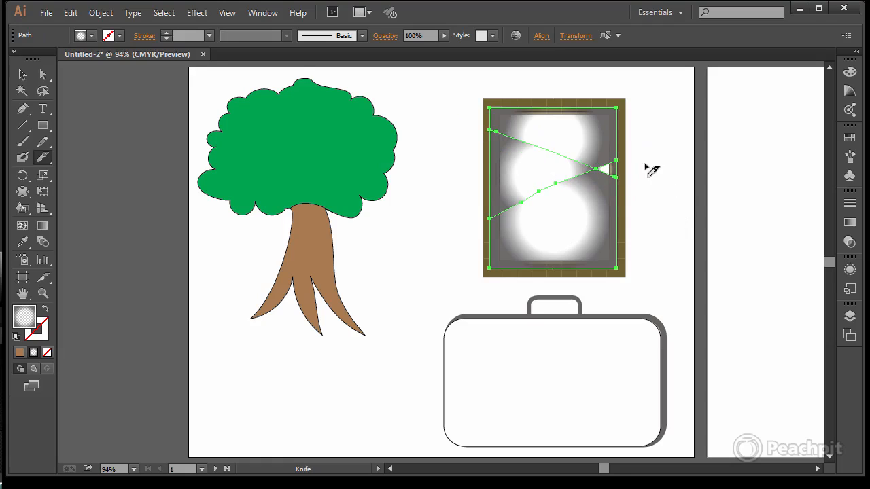
pyautogui.moveTo(563, 82)
pyautogui.mouseDown()
pyautogui.moveTo(575, 281)
pyautogui.moveTo(573, 257)
pyautogui.mouseUp()
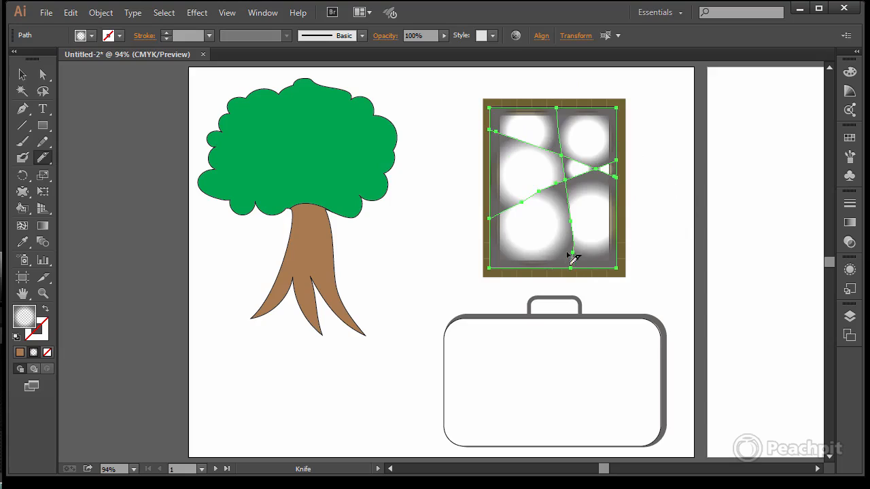
pyautogui.moveTo(420, 253)
pyautogui.mouseDown()
pyautogui.moveTo(552, 216)
pyautogui.moveTo(478, 289)
pyautogui.mouseUp()
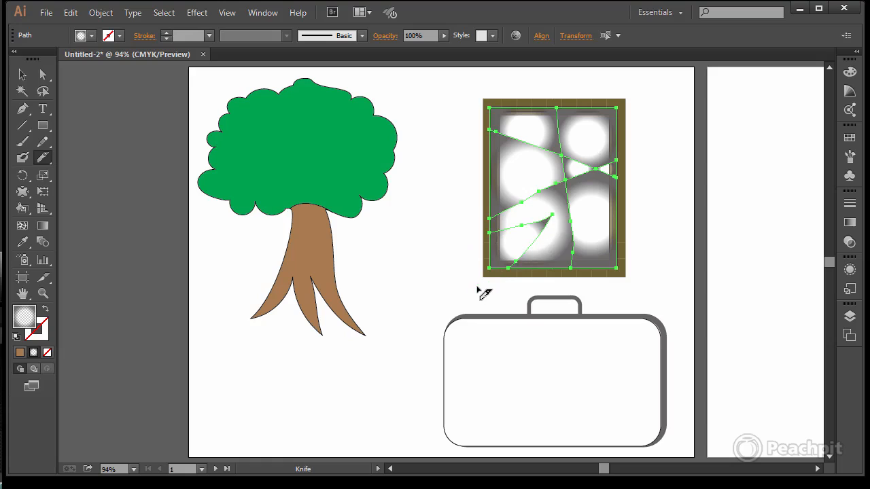
pyautogui.moveTo(553, 277)
pyautogui.mouseDown()
pyautogui.moveTo(544, 203)
pyautogui.moveTo(596, 289)
pyautogui.moveTo(563, 212)
pyautogui.moveTo(631, 252)
pyautogui.mouseUp()
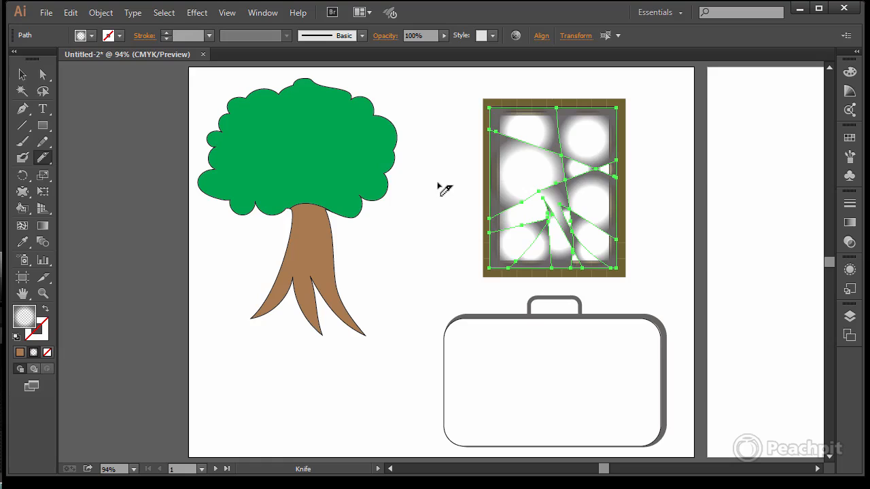
pyautogui.moveTo(469, 180)
pyautogui.mouseDown()
pyautogui.moveTo(614, 170)
pyautogui.moveTo(637, 165)
pyautogui.moveTo(640, 152)
pyautogui.moveTo(538, 174)
pyautogui.moveTo(631, 167)
pyautogui.mouseUp()
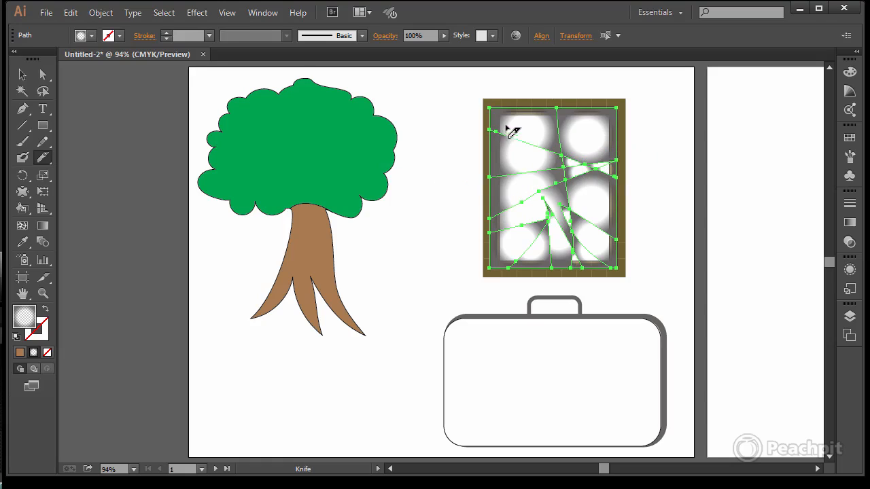
pyautogui.moveTo(562, 83)
pyautogui.mouseDown()
pyautogui.moveTo(538, 170)
pyautogui.moveTo(481, 263)
pyautogui.moveTo(477, 289)
pyautogui.moveTo(577, 287)
pyautogui.moveTo(475, 280)
pyautogui.moveTo(399, 241)
pyautogui.moveTo(412, 235)
pyautogui.moveTo(528, 268)
pyautogui.moveTo(503, 277)
pyautogui.moveTo(482, 267)
pyautogui.moveTo(498, 246)
pyautogui.mouseUp()
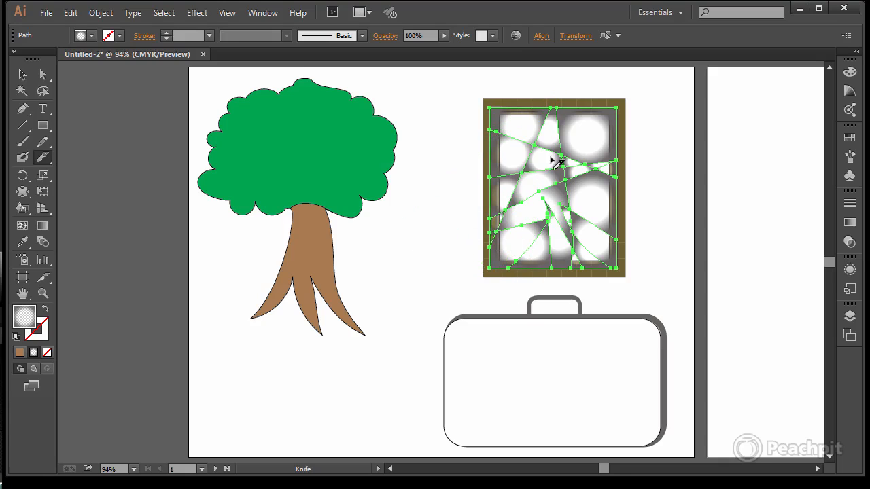
pyautogui.moveTo(636, 111)
pyautogui.mouseDown()
pyautogui.moveTo(579, 146)
pyautogui.moveTo(666, 163)
pyautogui.moveTo(660, 158)
pyautogui.mouseUp()
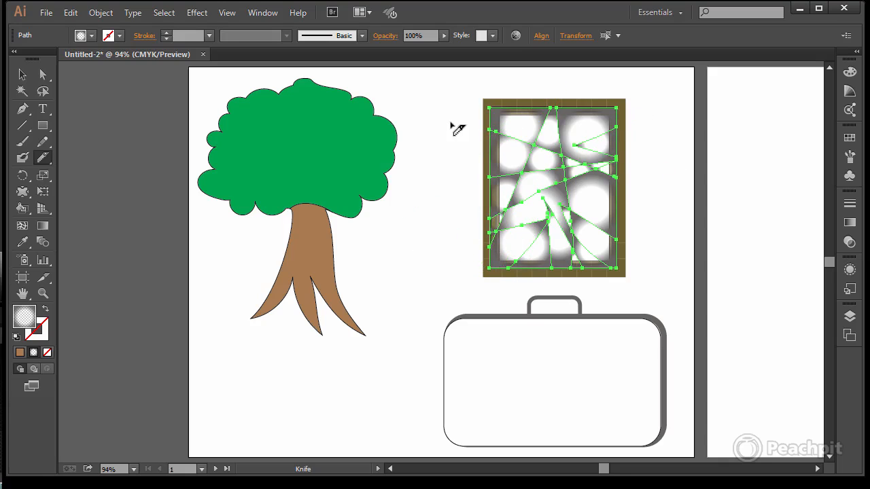
# Cut additional small wedge-shaped shards into the mirror glass along its left, right and top edges with the Knife tool.
pyautogui.moveTo(451, 124)
pyautogui.mouseDown()
pyautogui.moveTo(531, 119)
pyautogui.moveTo(464, 176)
pyautogui.mouseUp()
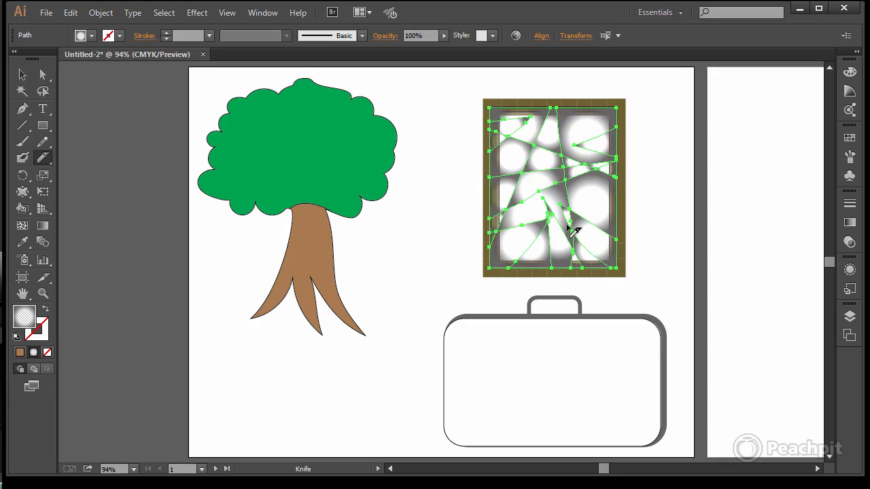
pyautogui.moveTo(645, 177)
pyautogui.mouseDown()
pyautogui.moveTo(569, 195)
pyautogui.moveTo(622, 231)
pyautogui.mouseUp()
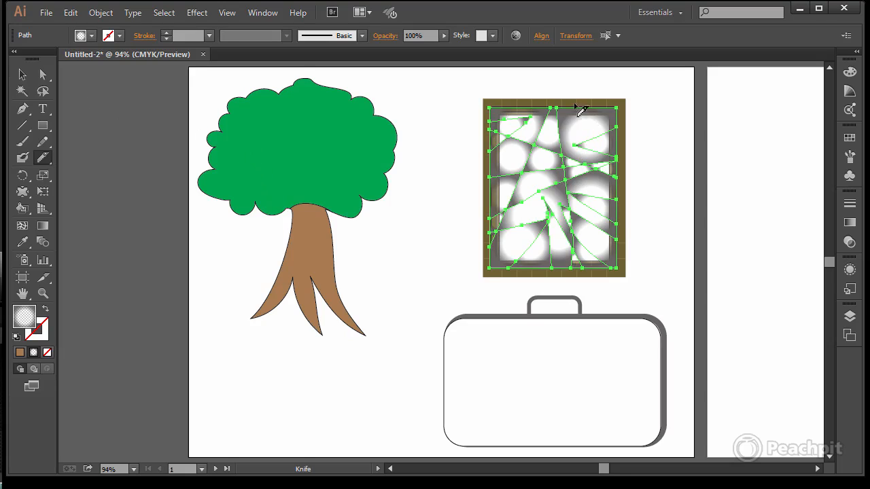
pyautogui.moveTo(569, 93)
pyautogui.mouseDown()
pyautogui.moveTo(584, 127)
pyautogui.moveTo(611, 80)
pyautogui.mouseUp()
# Move several individual glass shards out of the mirror frame, scattering them to the left and right of it.
pyautogui.click(44, 76)
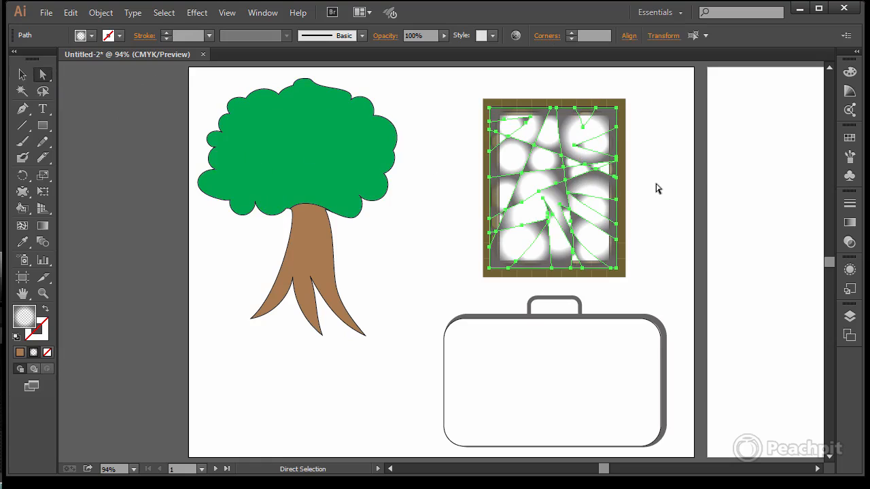
pyautogui.click(633, 229)
pyautogui.moveTo(596, 246); pyautogui.dragTo(426, 244)
pyautogui.moveTo(534, 245); pyautogui.dragTo(401, 269)
pyautogui.moveTo(542, 254); pyautogui.dragTo(448, 262)
pyautogui.moveTo(464, 239); pyautogui.dragTo(652, 221)
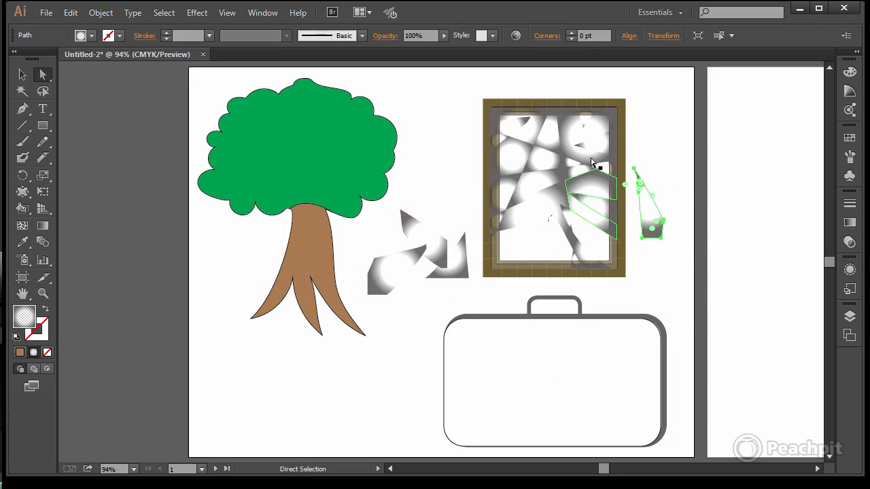
pyautogui.moveTo(598, 144); pyautogui.dragTo(639, 129)
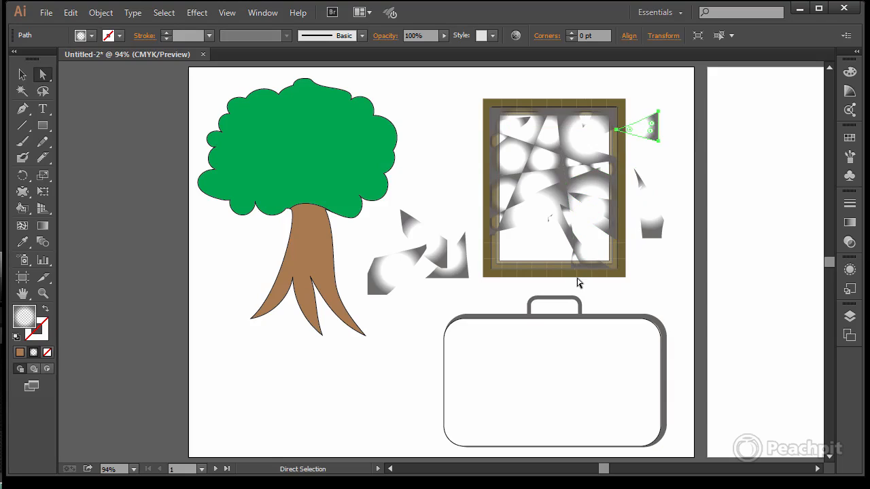
# Slice the suitcase's white front panel into zebra-stripe shapes with curved, pointed Knife strokes running from its edges.
pyautogui.click(548, 382)
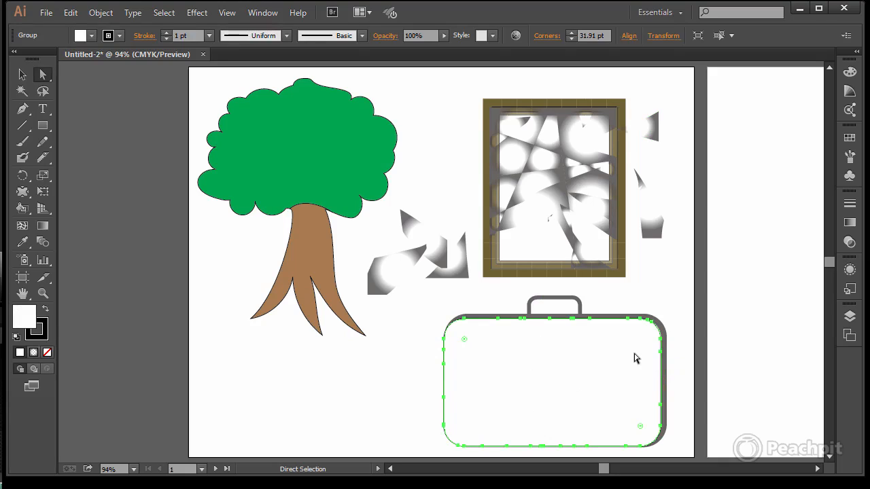
pyautogui.click(42, 157)
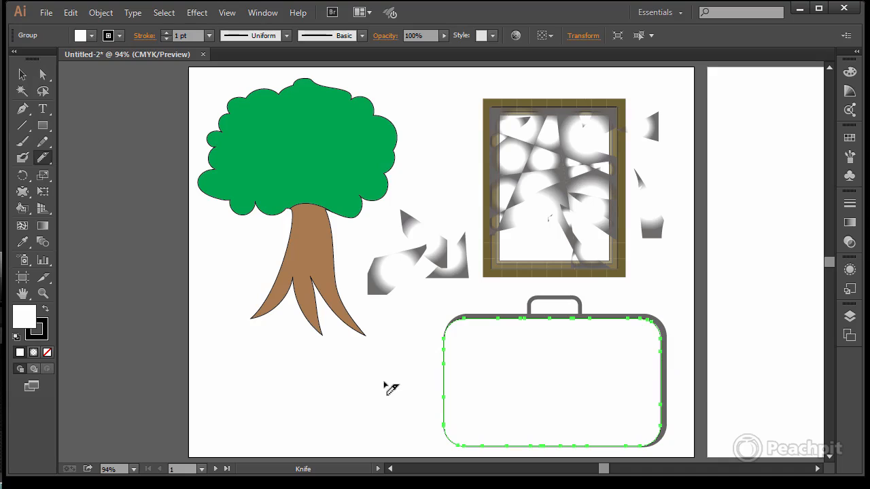
pyautogui.moveTo(382, 385)
pyautogui.mouseDown()
pyautogui.moveTo(446, 358)
pyautogui.moveTo(481, 329)
pyautogui.moveTo(408, 430)
pyautogui.mouseUp()
pyautogui.moveTo(501, 304)
pyautogui.mouseDown()
pyautogui.moveTo(490, 366)
pyautogui.moveTo(461, 406)
pyautogui.moveTo(499, 364)
pyautogui.moveTo(518, 298)
pyautogui.moveTo(521, 315)
pyautogui.moveTo(465, 415)
pyautogui.moveTo(505, 386)
pyautogui.moveTo(469, 457)
pyautogui.mouseUp()
pyautogui.moveTo(540, 309)
pyautogui.mouseDown()
pyautogui.moveTo(513, 373)
pyautogui.moveTo(579, 303)
pyautogui.mouseUp()
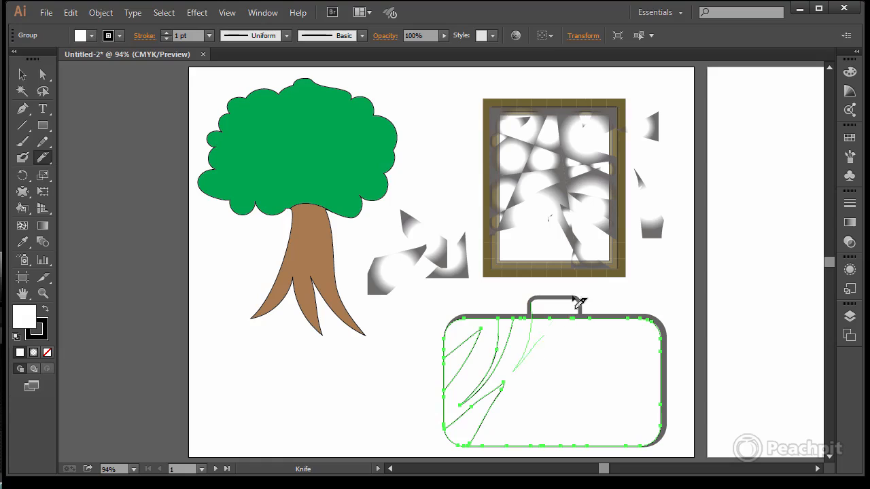
pyautogui.moveTo(492, 458)
pyautogui.mouseDown()
pyautogui.moveTo(507, 419)
pyautogui.moveTo(594, 297)
pyautogui.moveTo(606, 309)
pyautogui.moveTo(560, 358)
pyautogui.moveTo(528, 420)
pyautogui.moveTo(523, 466)
pyautogui.mouseUp()
pyautogui.moveTo(566, 389); pyautogui.dragTo(544, 475)
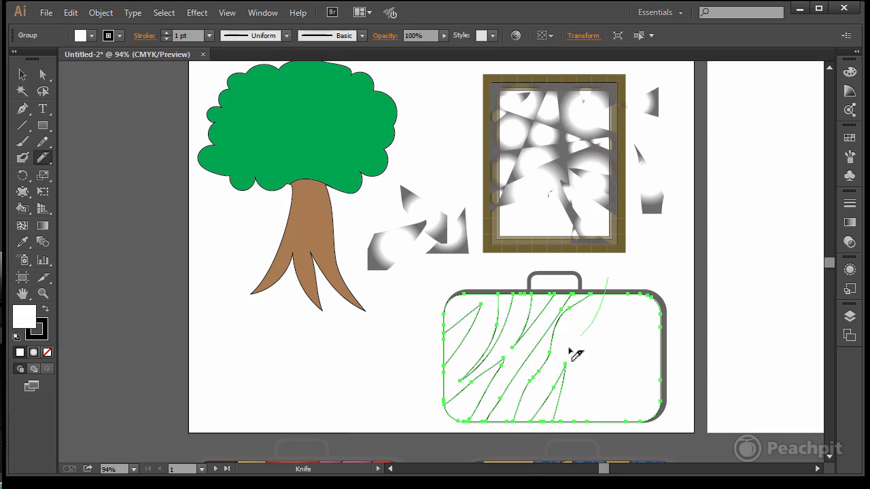
pyautogui.moveTo(567, 351)
pyautogui.mouseDown()
pyautogui.moveTo(636, 259)
pyautogui.moveTo(652, 278)
pyautogui.mouseUp()
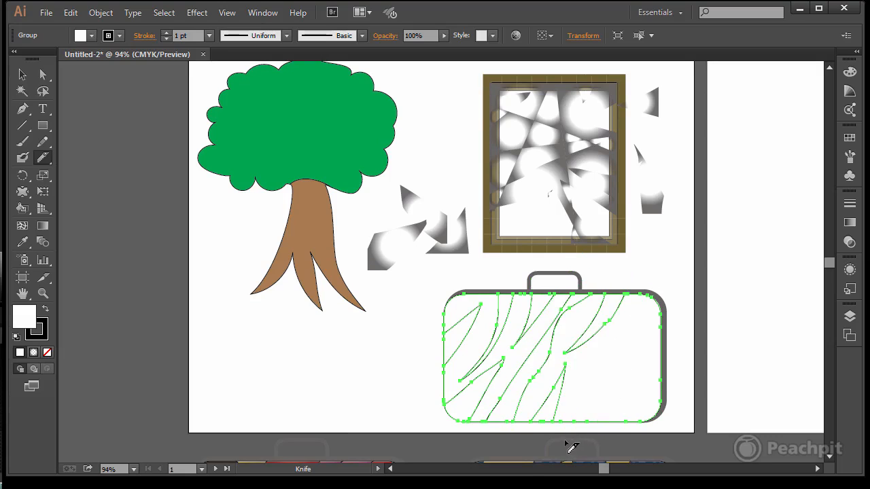
pyautogui.moveTo(568, 420)
pyautogui.mouseDown()
pyautogui.moveTo(620, 327)
pyautogui.moveTo(586, 399)
pyautogui.moveTo(583, 442)
pyautogui.mouseUp()
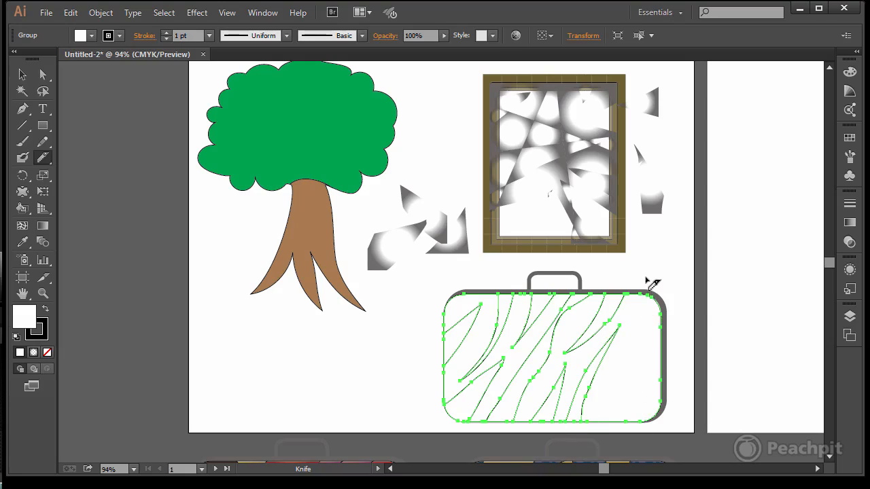
pyautogui.moveTo(647, 279)
pyautogui.mouseDown()
pyautogui.moveTo(604, 376)
pyautogui.moveTo(662, 288)
pyautogui.mouseUp()
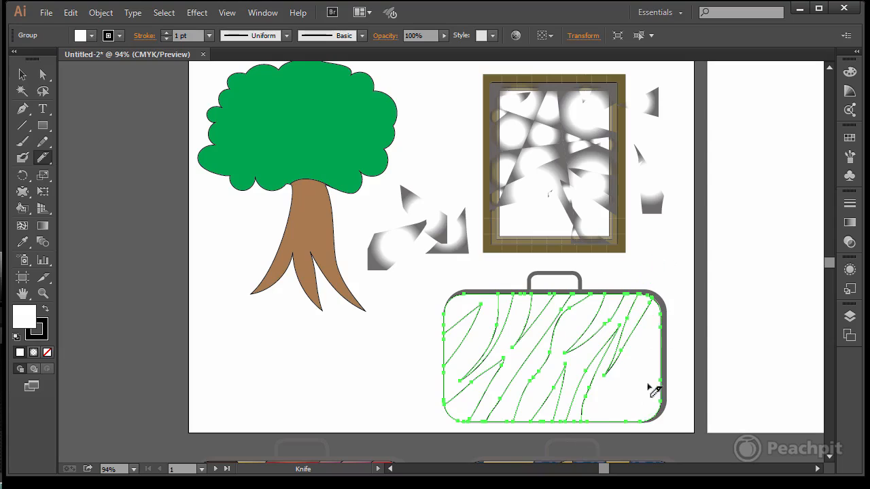
pyautogui.moveTo(599, 436)
pyautogui.mouseDown()
pyautogui.moveTo(645, 358)
pyautogui.moveTo(608, 442)
pyautogui.mouseUp()
pyautogui.moveTo(676, 318)
pyautogui.mouseDown()
pyautogui.moveTo(621, 383)
pyautogui.moveTo(661, 343)
pyautogui.moveTo(661, 388)
pyautogui.mouseUp()
pyautogui.moveTo(641, 441)
pyautogui.mouseDown()
pyautogui.moveTo(636, 395)
pyautogui.moveTo(649, 369)
pyautogui.moveTo(641, 412)
pyautogui.moveTo(651, 443)
pyautogui.mouseUp()
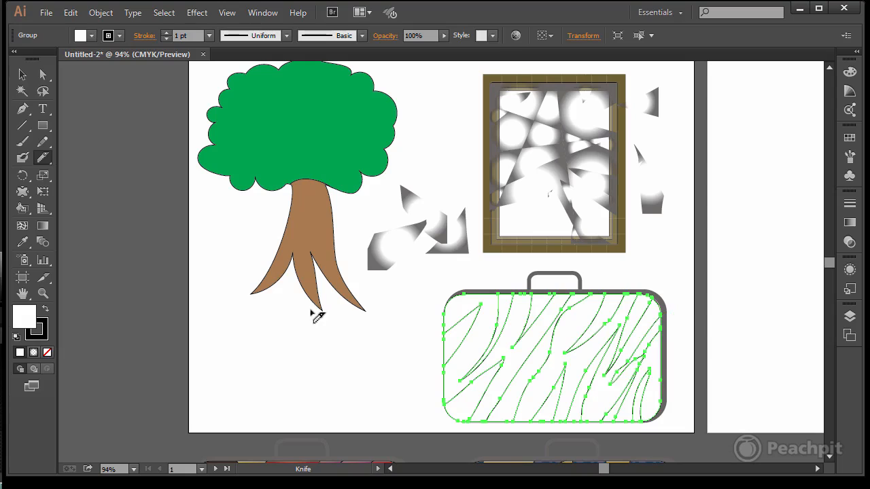
# Fill the alternating stripe pieces of the suitcase panel with black to make a zebra pattern, and deselect them.
pyautogui.click(43, 74)
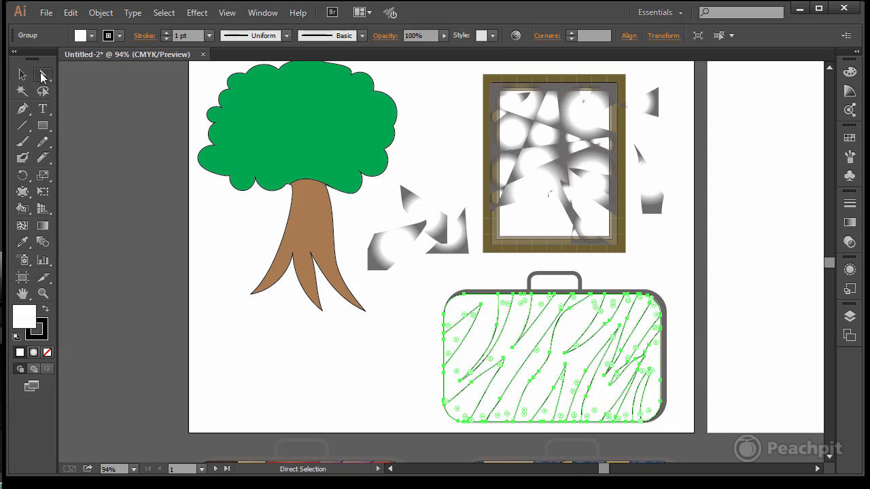
pyautogui.click(408, 359)
pyautogui.click(456, 335)
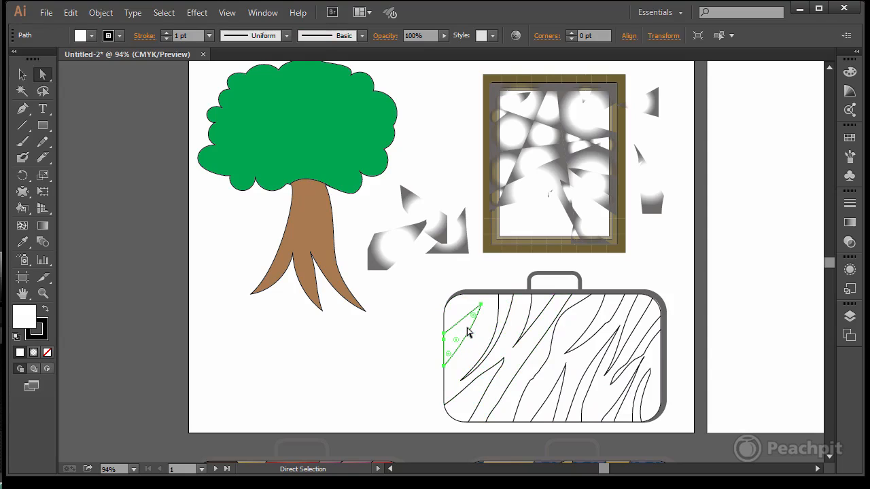
pyautogui.keyDown('shift'); pyautogui.click(466, 408); pyautogui.keyUp('shift')
pyautogui.keyDown('shift'); pyautogui.click(487, 356); pyautogui.keyUp('shift')
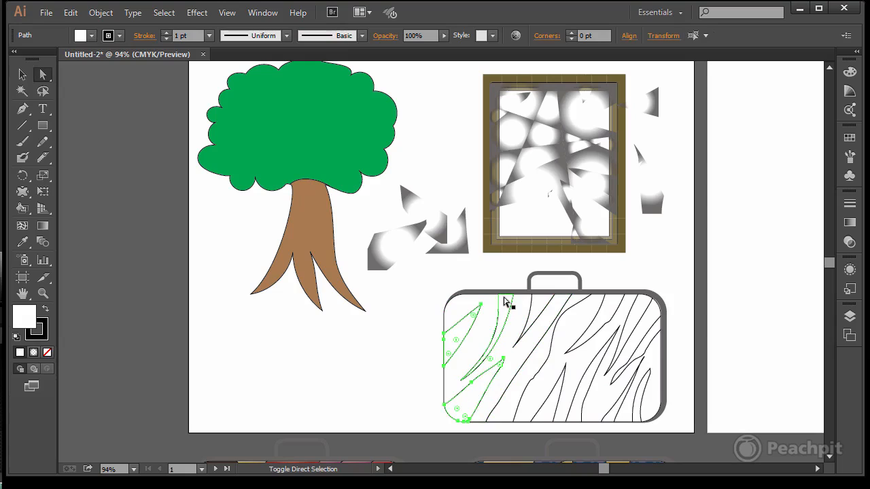
pyautogui.keyDown('shift'); pyautogui.click(505, 301); pyautogui.keyUp('shift')
pyautogui.keyDown('shift'); pyautogui.click(546, 310); pyautogui.keyUp('shift')
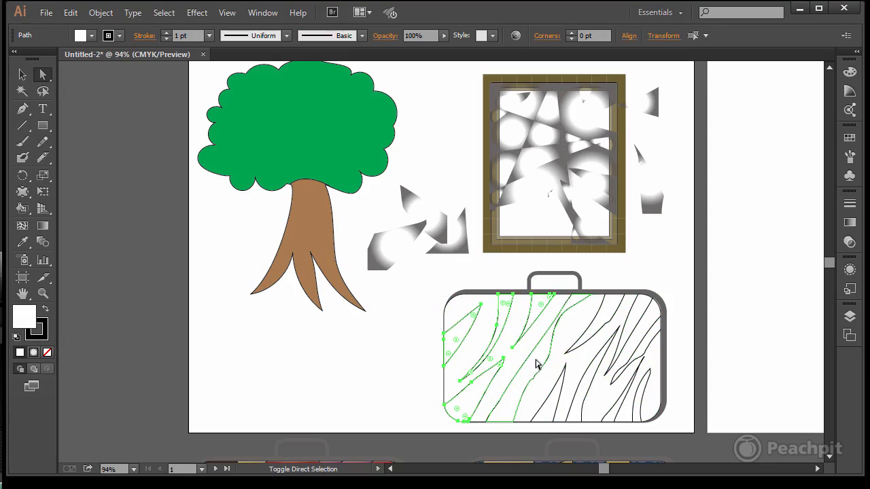
pyautogui.keyDown('shift'); pyautogui.click(536, 362); pyautogui.keyUp('shift')
pyautogui.keyDown('shift'); pyautogui.click(607, 307); pyautogui.keyUp('shift')
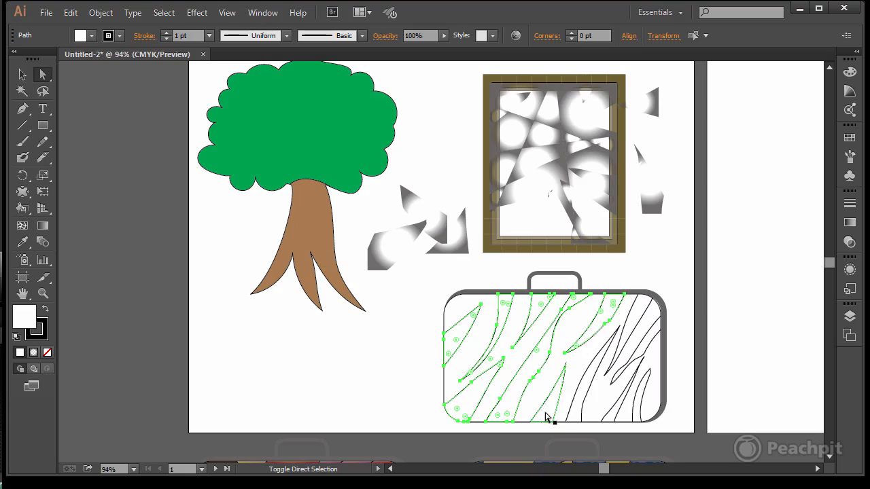
pyautogui.keyDown('shift'); pyautogui.click(579, 408); pyautogui.keyUp('shift')
pyautogui.keyDown('shift'); pyautogui.click(632, 353); pyautogui.keyUp('shift')
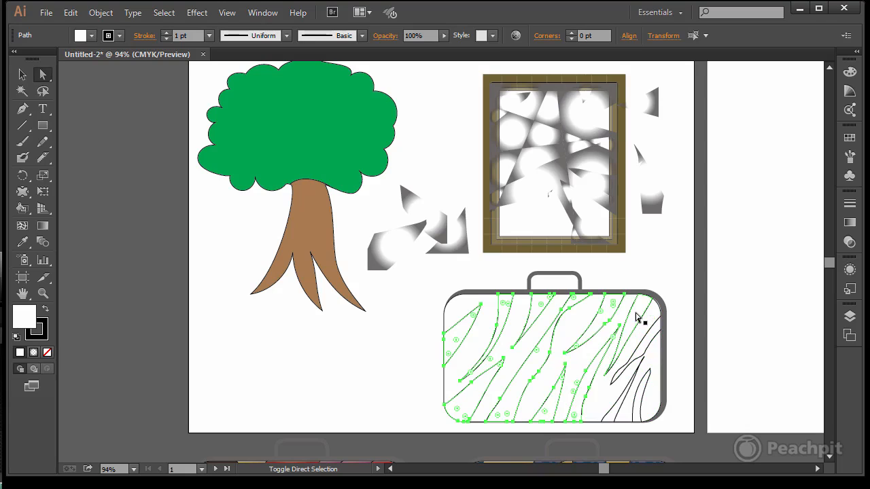
pyautogui.keyDown('shift'); pyautogui.click(649, 331); pyautogui.keyUp('shift')
pyautogui.keyDown('shift'); pyautogui.click(647, 407); pyautogui.keyUp('shift')
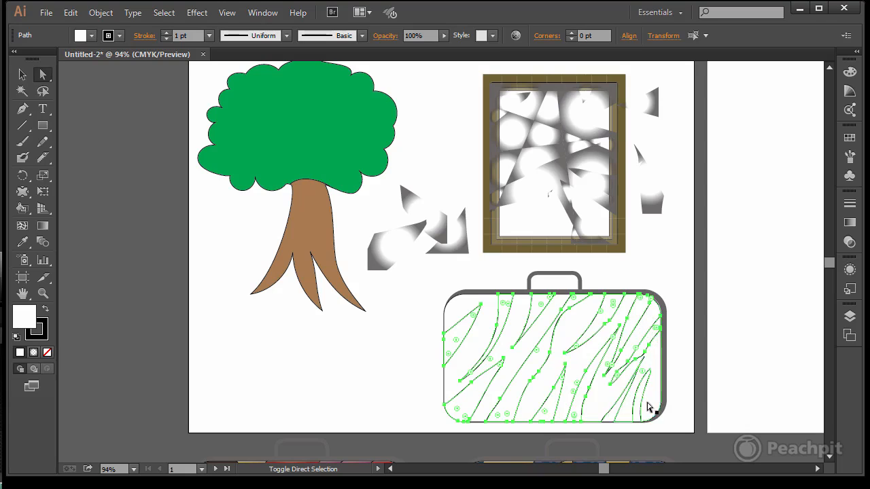
pyautogui.keyDown('shift'); pyautogui.click(614, 417); pyautogui.keyUp('shift')
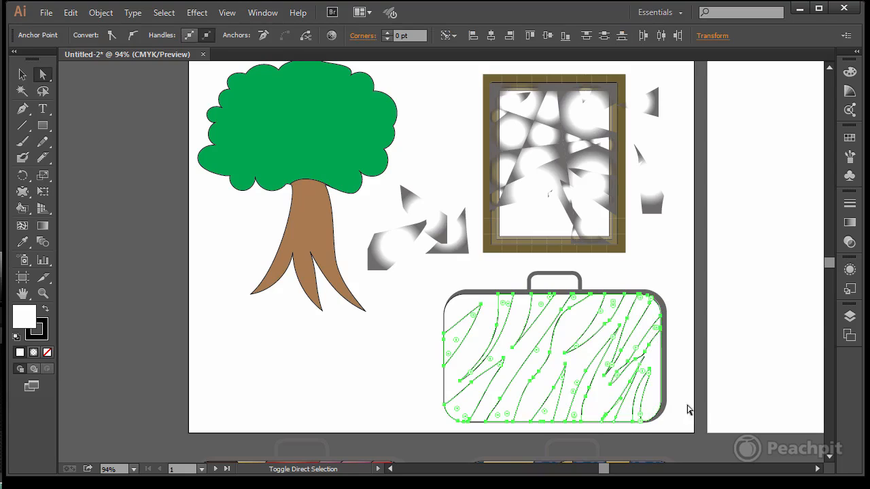
pyautogui.click(846, 140)
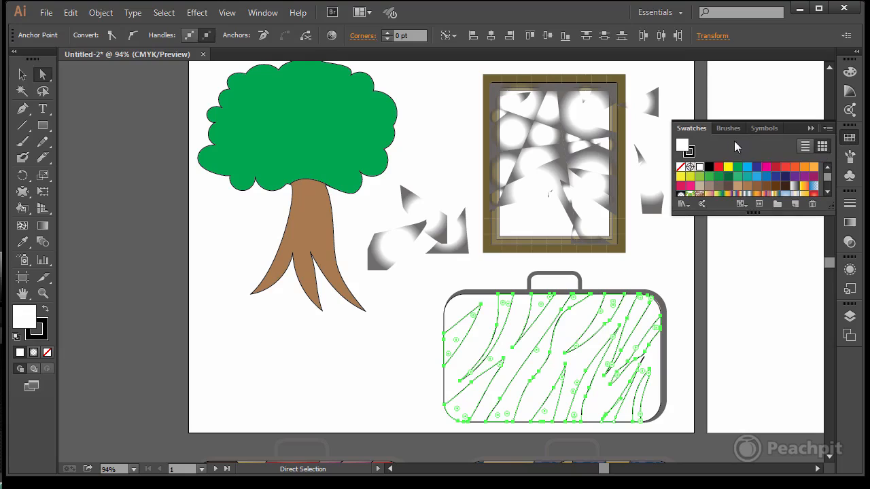
pyautogui.hotkey('shift', 'x')
pyautogui.click(757, 363)
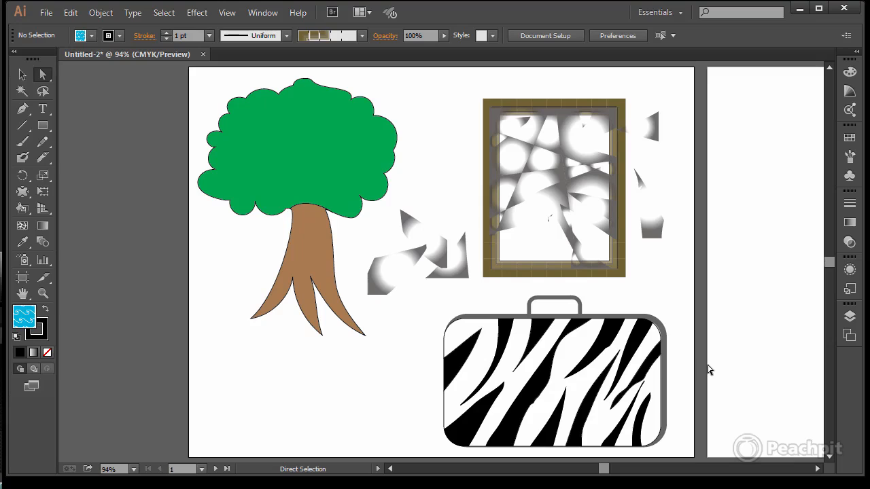
# View the two patterned sample suitcases below the artboard and browse the available Patterns and Gradients swatch libraries.
pyautogui.click(713, 381)
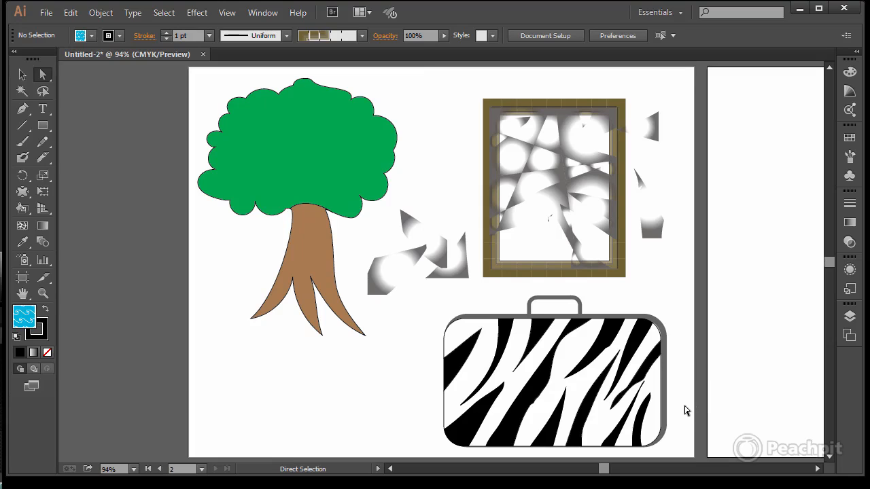
pyautogui.press('space')
pyautogui.moveTo(679, 437); pyautogui.dragTo(671, 303)
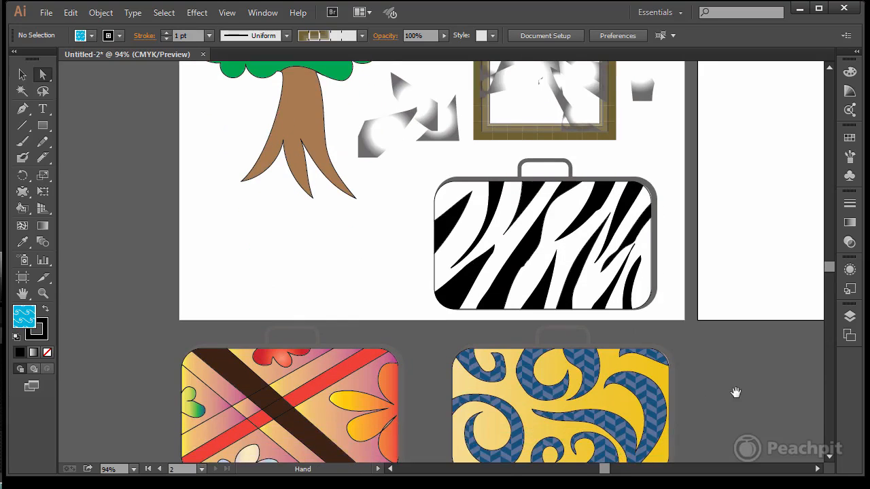
pyautogui.moveTo(736, 393); pyautogui.dragTo(723, 337)
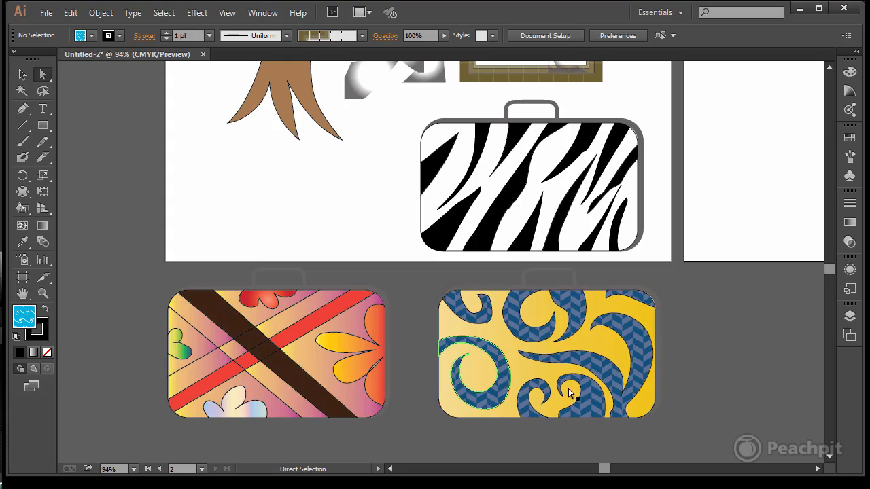
pyautogui.click(851, 138)
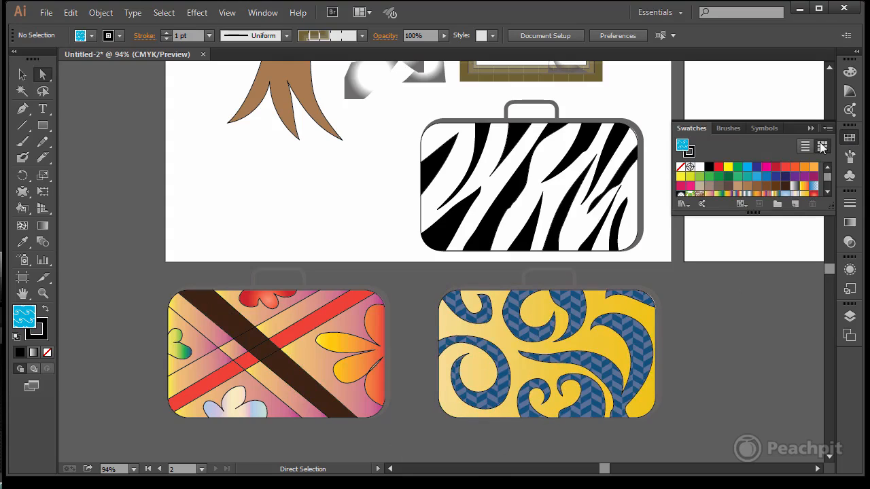
pyautogui.click(685, 204)
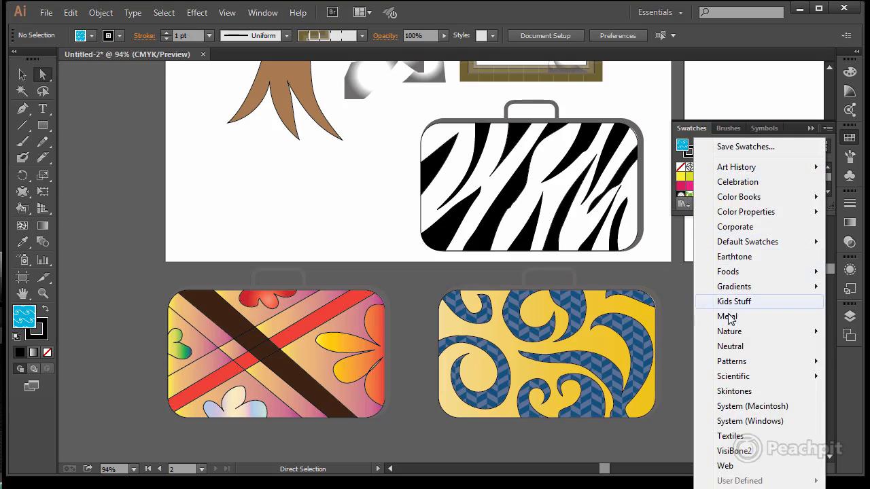
pyautogui.moveTo(725, 364)
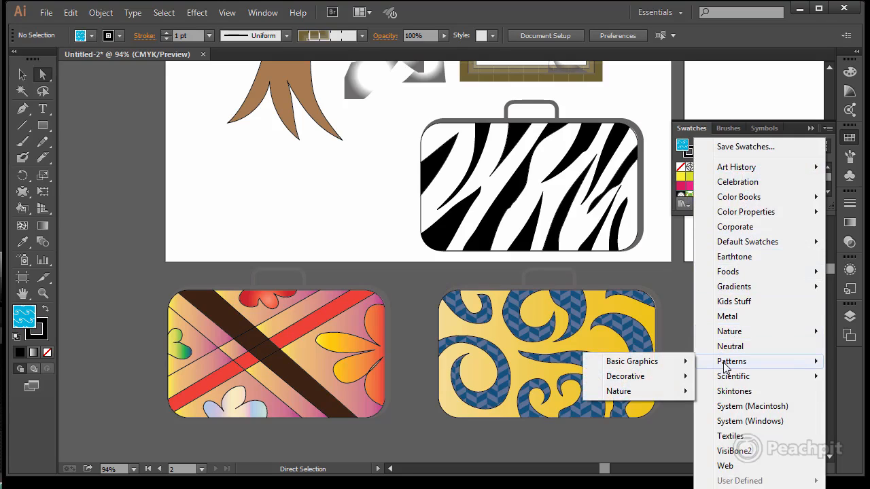
pyautogui.moveTo(731, 292)
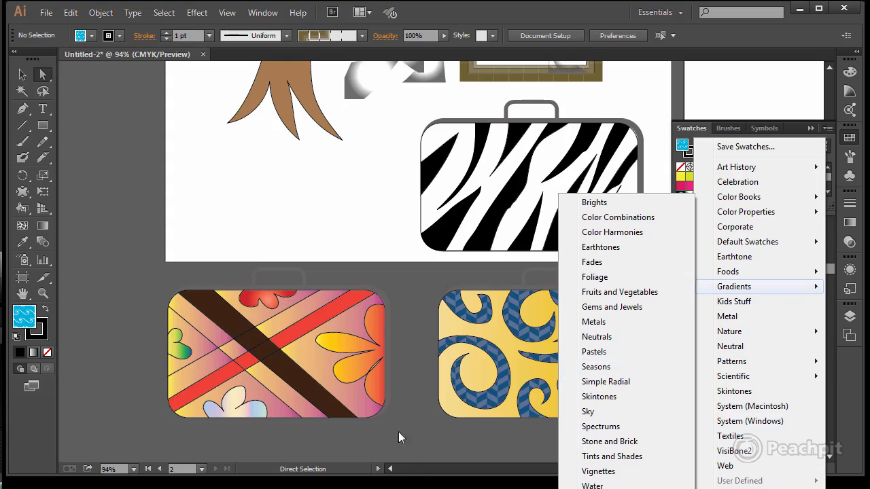
pyautogui.click(458, 439)
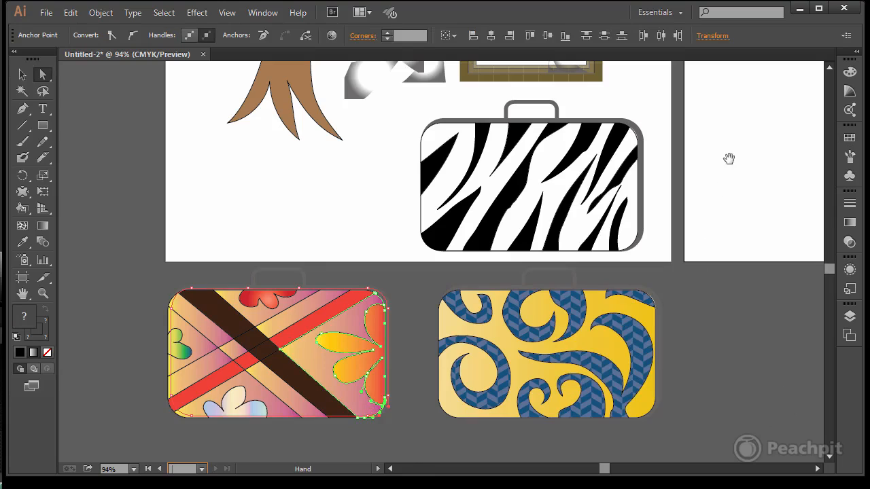
# Slice the tall white rectangle on the second artboard into wavy bands with four Knife strokes across its lower half, and deselect the pieces.
pyautogui.moveTo(729, 158); pyautogui.dragTo(575, 270)
pyautogui.moveTo(647, 200); pyautogui.dragTo(297, 278)
pyautogui.click(223, 184)
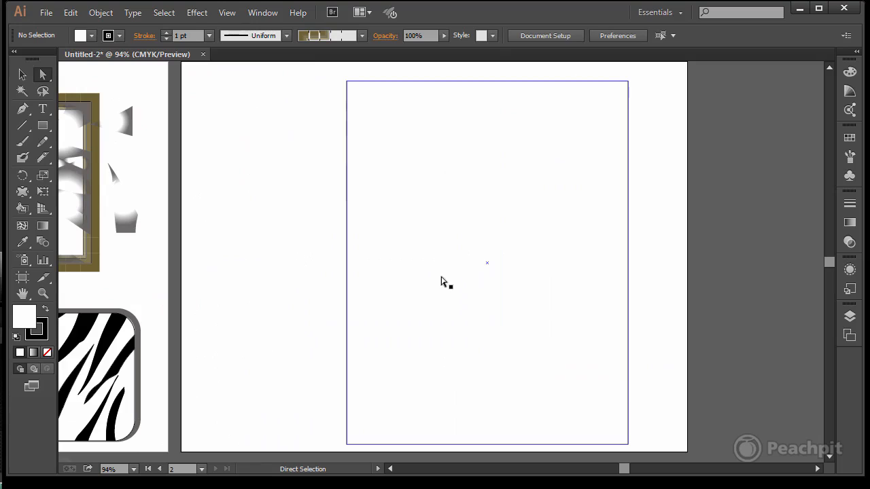
pyautogui.click(500, 220)
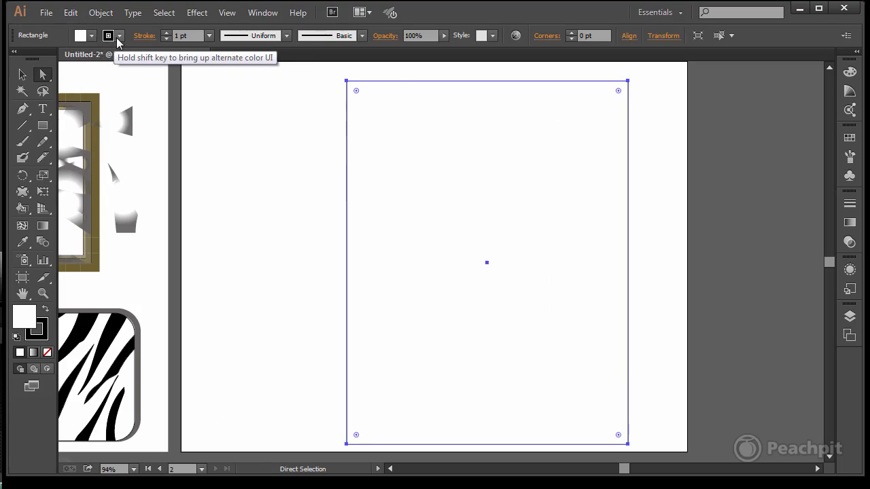
pyautogui.click(43, 157)
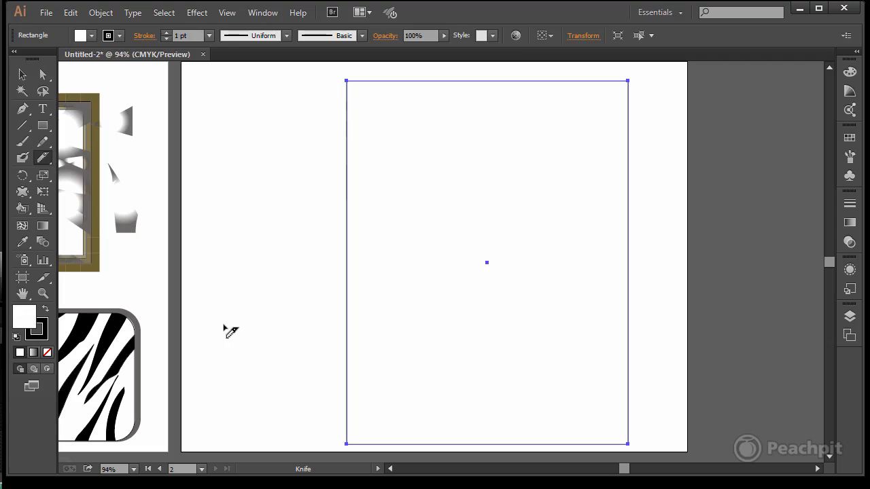
pyautogui.moveTo(309, 417)
pyautogui.mouseDown()
pyautogui.moveTo(322, 396)
pyautogui.moveTo(382, 392)
pyautogui.moveTo(484, 435)
pyautogui.moveTo(680, 423)
pyautogui.mouseUp()
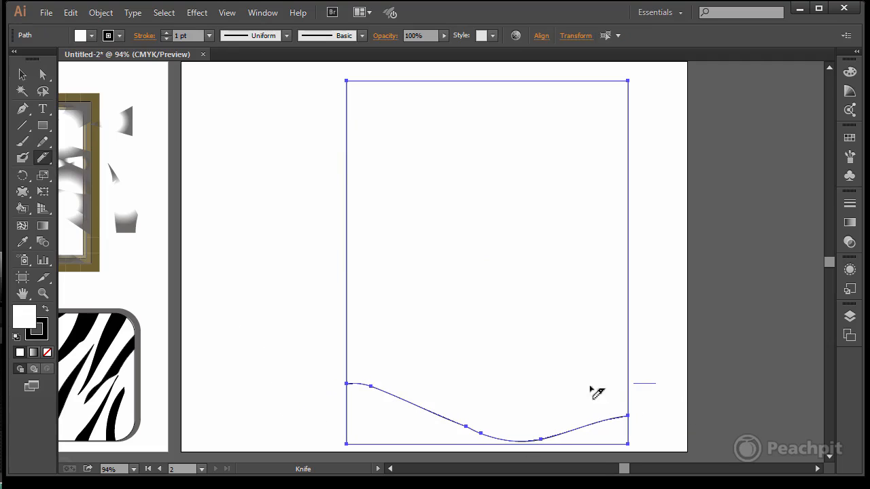
pyautogui.moveTo(590, 388)
pyautogui.mouseDown()
pyautogui.moveTo(410, 373)
pyautogui.moveTo(297, 350)
pyautogui.moveTo(373, 326)
pyautogui.moveTo(540, 360)
pyautogui.moveTo(644, 335)
pyautogui.mouseUp()
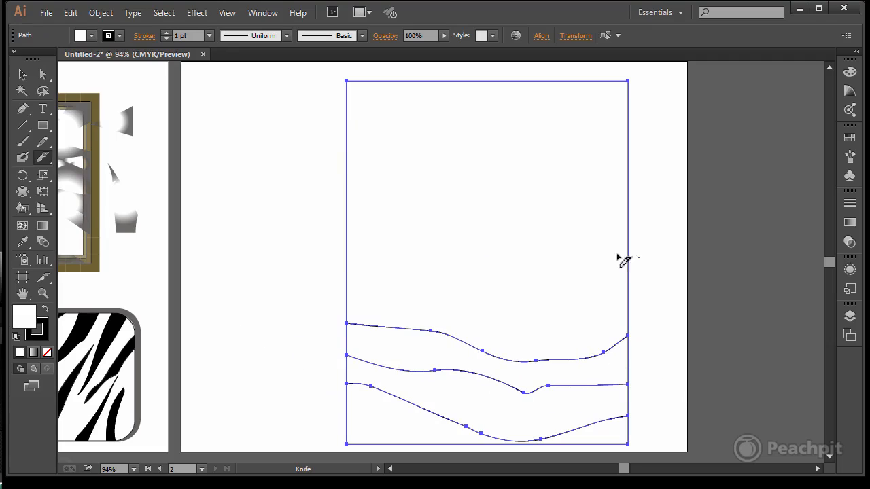
pyautogui.moveTo(620, 258)
pyautogui.mouseDown()
pyautogui.moveTo(536, 267)
pyautogui.moveTo(448, 310)
pyautogui.moveTo(291, 298)
pyautogui.mouseUp()
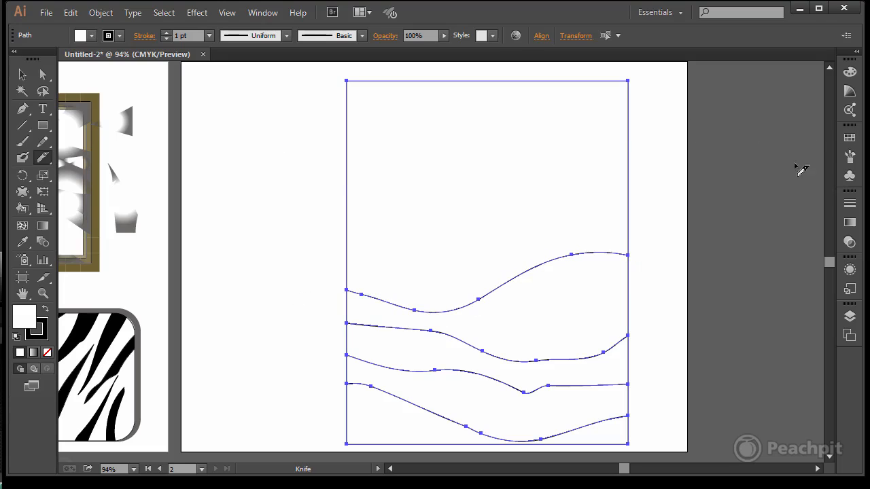
pyautogui.click(42, 74)
pyautogui.click(664, 225)
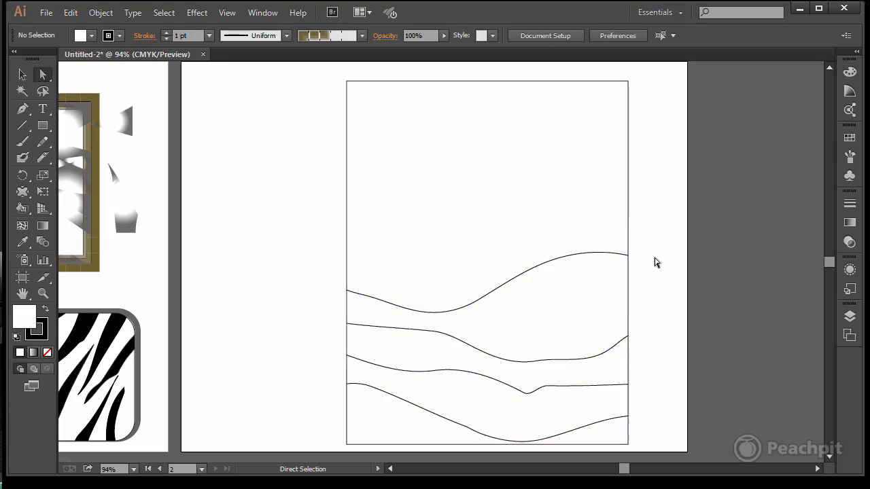
# Fill the lowest wavy band of the rectangle with the pure green swatch.
pyautogui.click(614, 436)
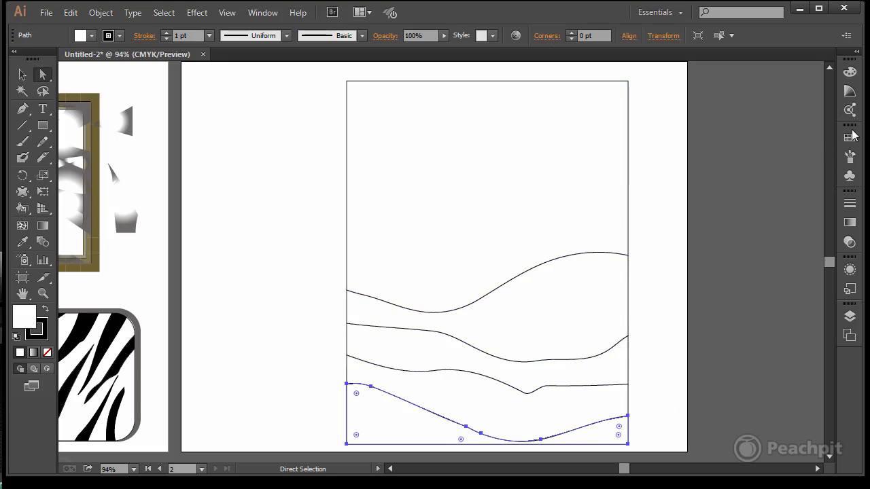
pyautogui.click(850, 138)
pyautogui.click(747, 167)
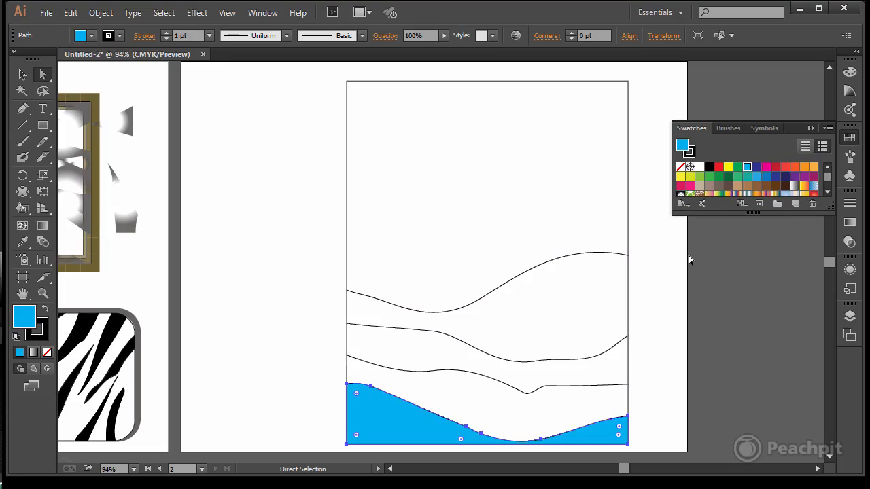
pyautogui.click(739, 168)
# Fill the second band from the bottom with a lighter bluish green, using the Swatches panel floated beside the bands.
pyautogui.click(565, 404)
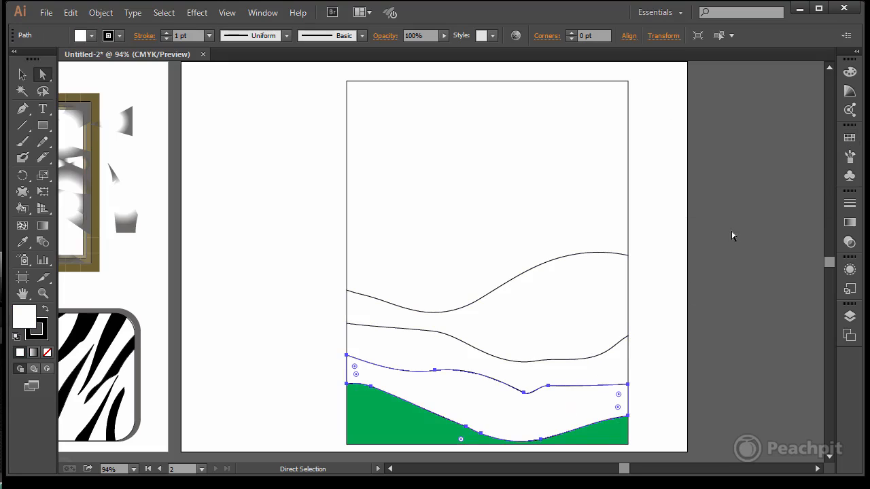
pyautogui.click(851, 140)
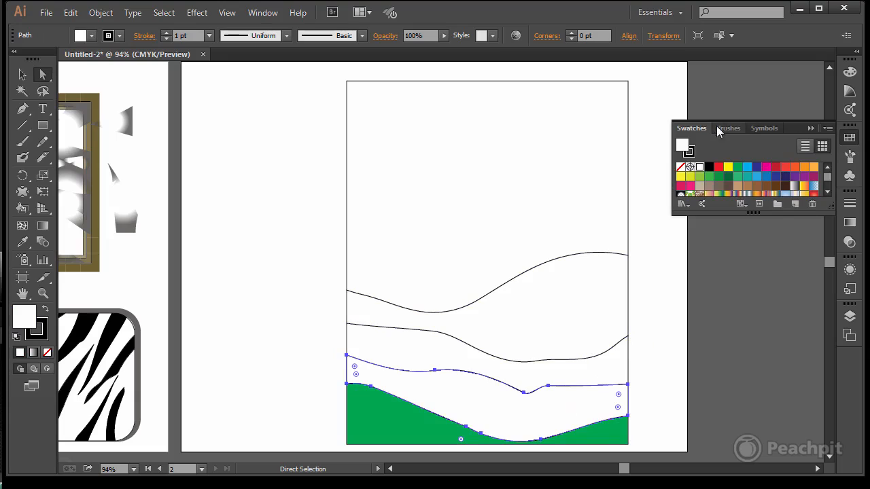
pyautogui.moveTo(717, 127); pyautogui.dragTo(421, 103)
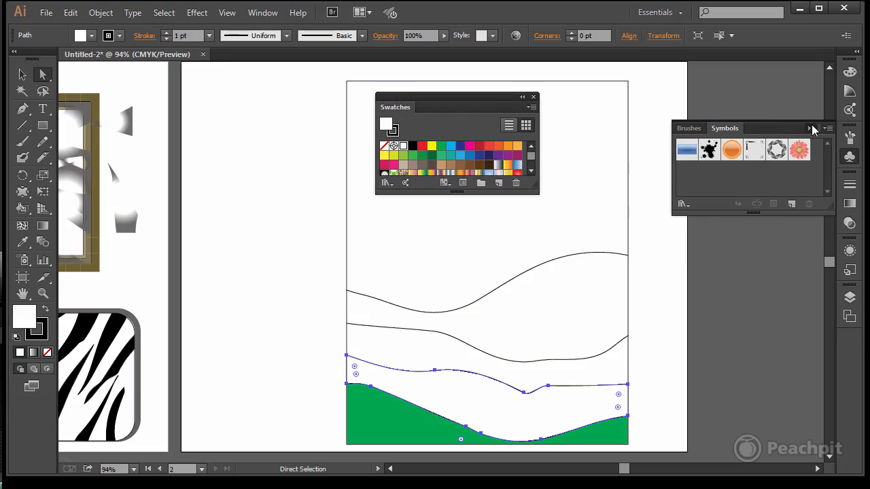
pyautogui.click(811, 127)
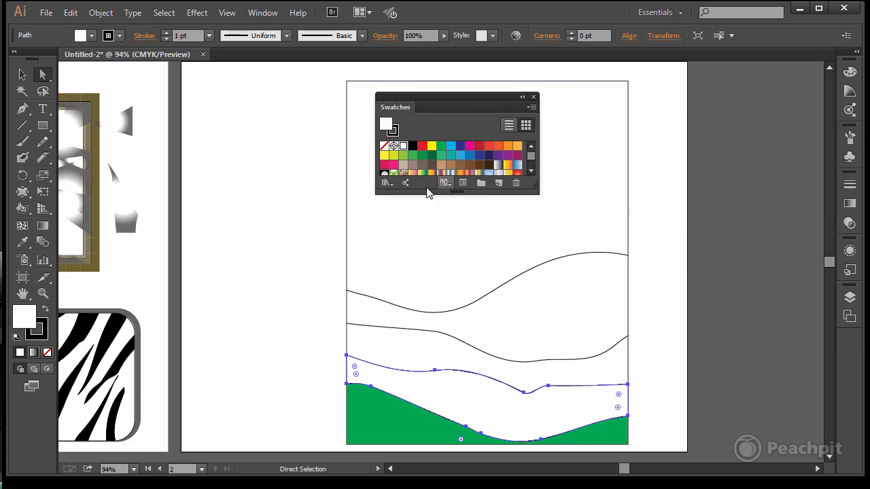
pyautogui.click(441, 156)
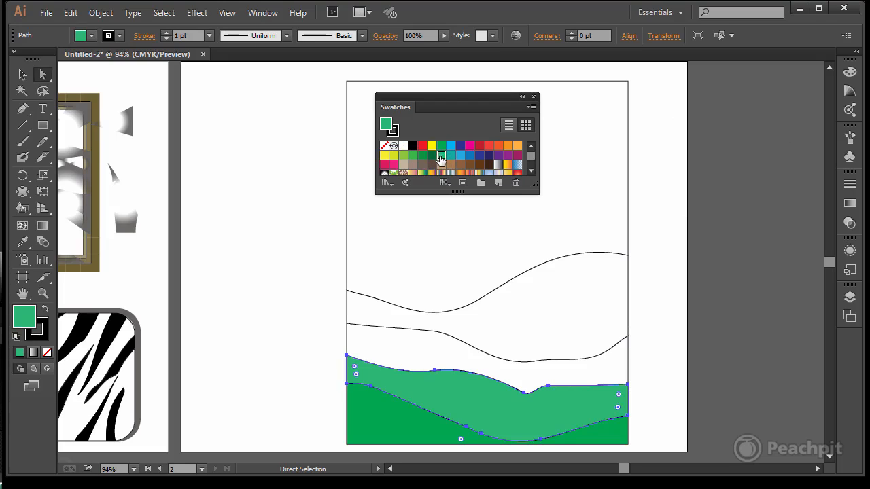
# Fill the third band from the bottom with medium green and the hill above it with dark green.
pyautogui.click(419, 349)
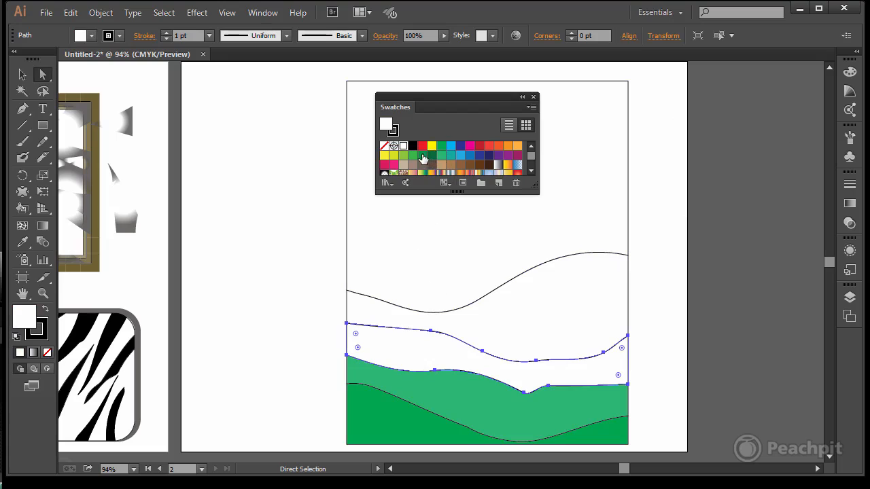
pyautogui.click(422, 156)
pyautogui.click(559, 311)
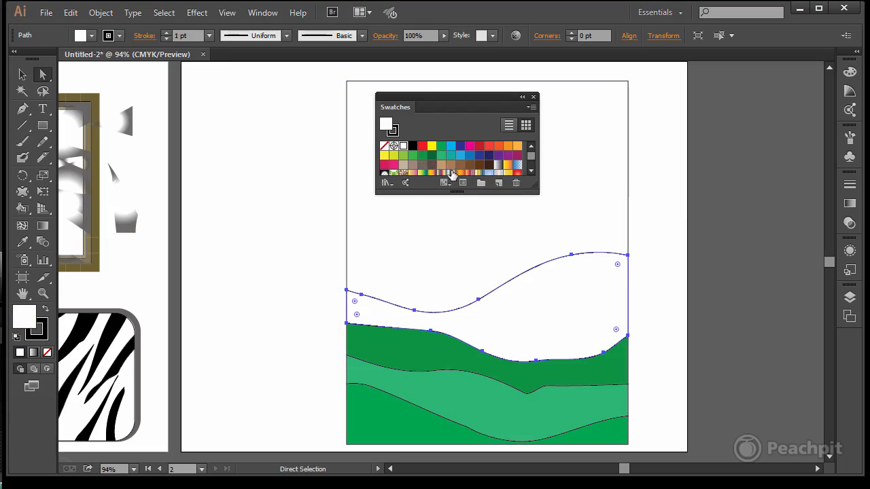
pyautogui.click(430, 156)
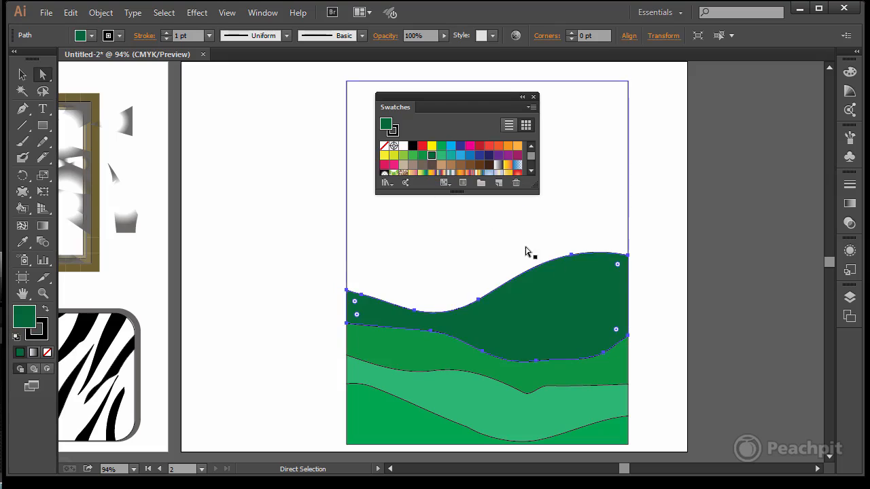
pyautogui.click(703, 262)
# Select the white sky shape above the hills, open the Sky gradient library, and move both swatch panels off the artwork.
pyautogui.click(552, 215)
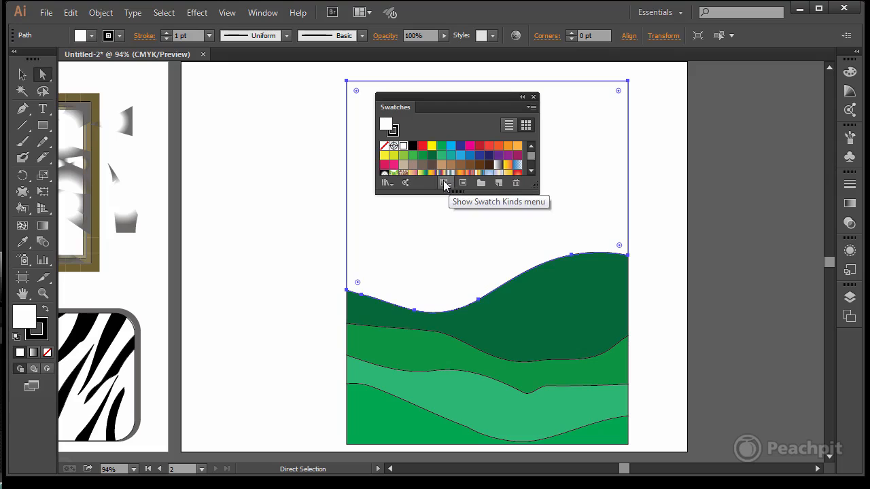
pyautogui.click(392, 183)
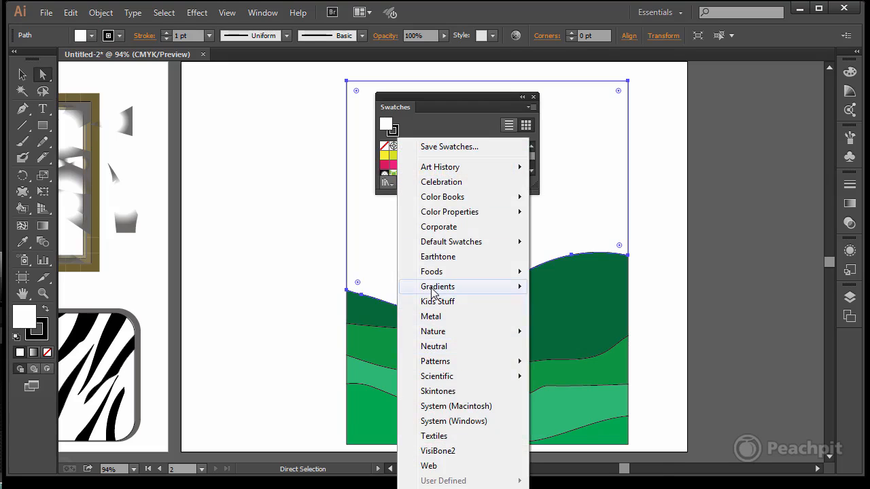
pyautogui.moveTo(436, 291)
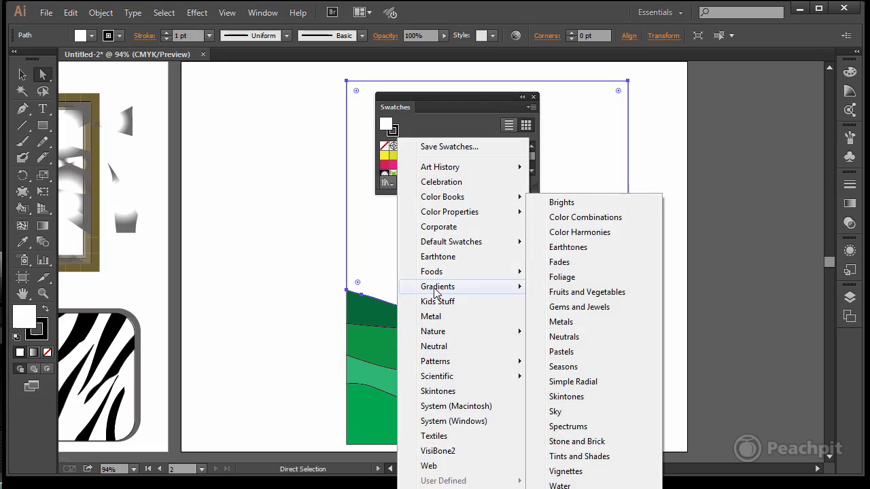
pyautogui.click(569, 413)
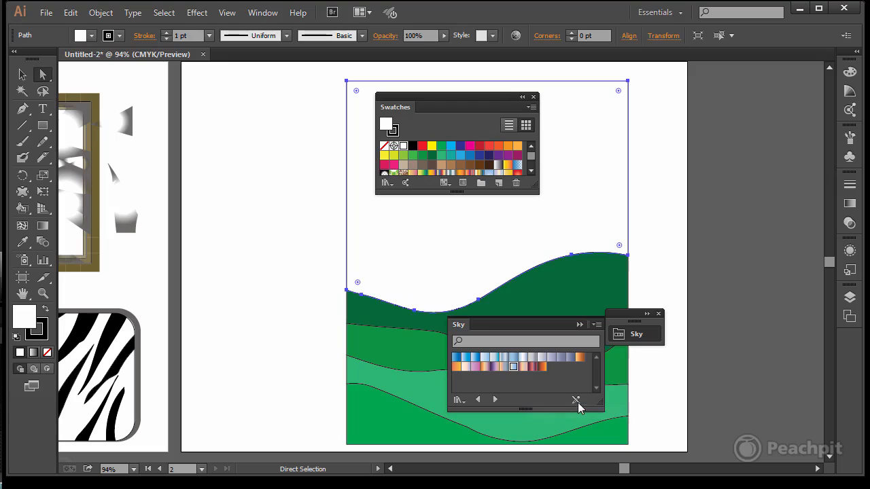
pyautogui.moveTo(543, 333); pyautogui.dragTo(727, 129)
pyautogui.moveTo(501, 102); pyautogui.dragTo(275, 104)
# Try several Sky gradients on the shape above the hills and settle on the cream, pink and pale blue one.
pyautogui.click(643, 162)
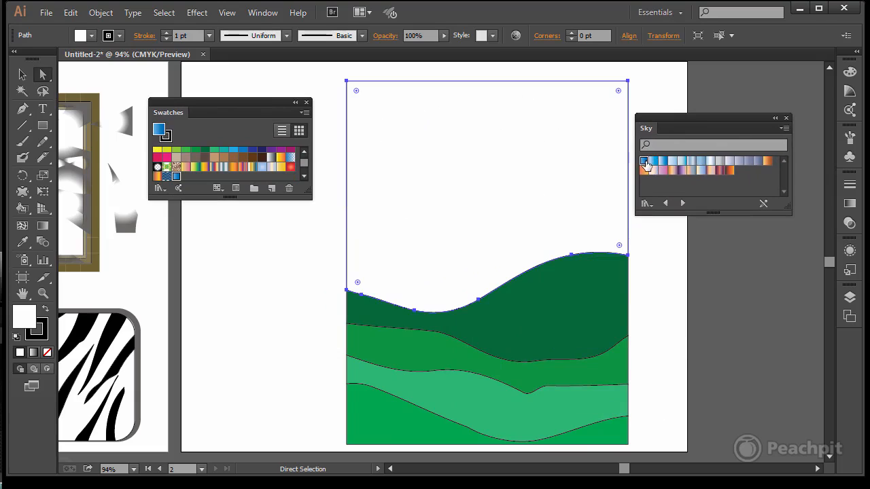
pyautogui.click(665, 161)
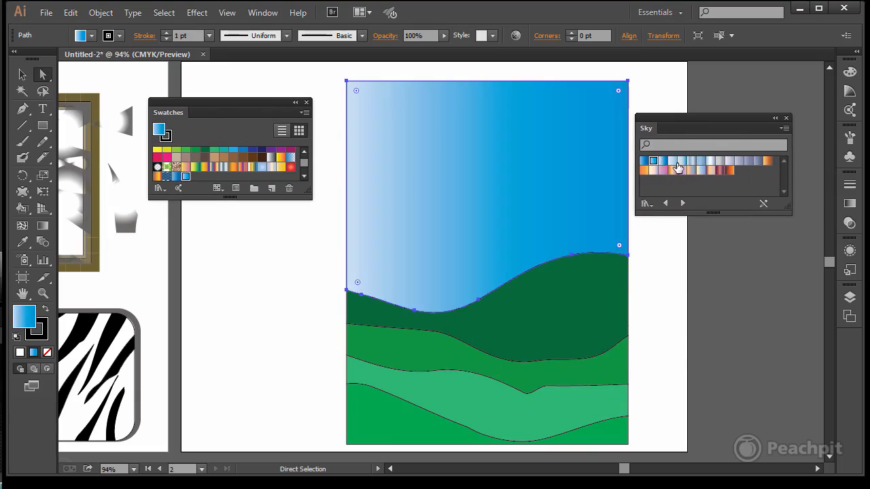
pyautogui.click(682, 161)
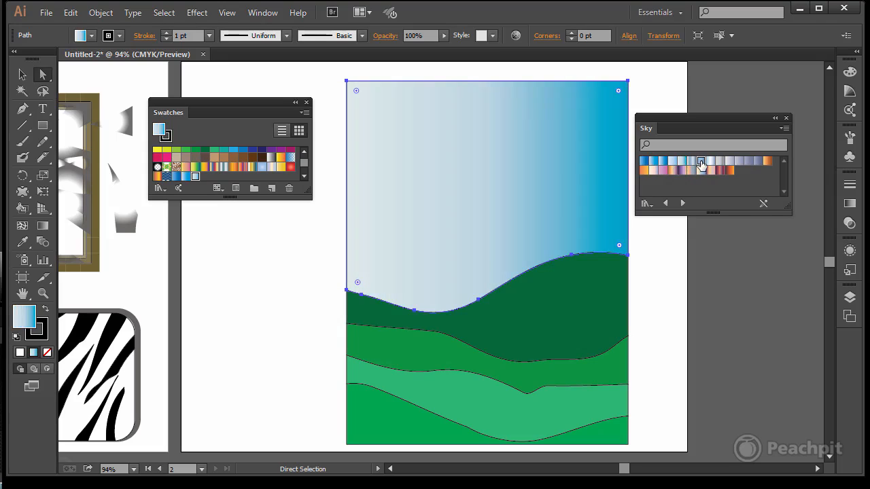
pyautogui.click(701, 162)
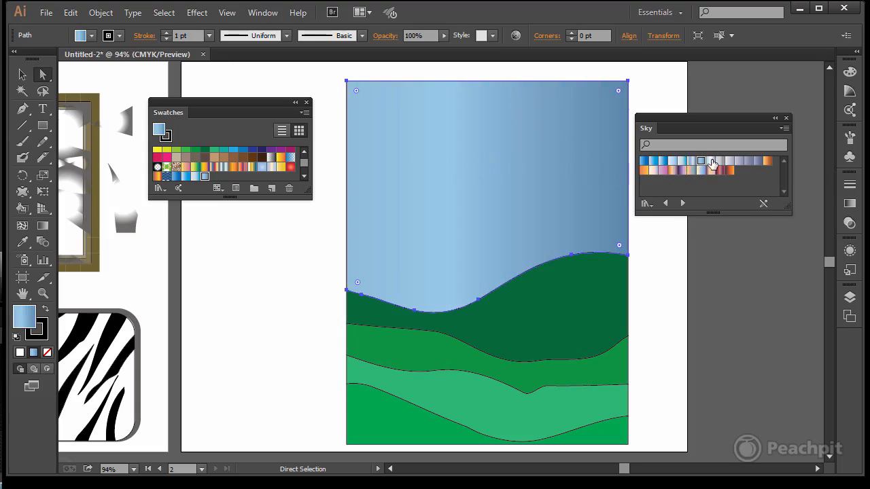
pyautogui.click(652, 171)
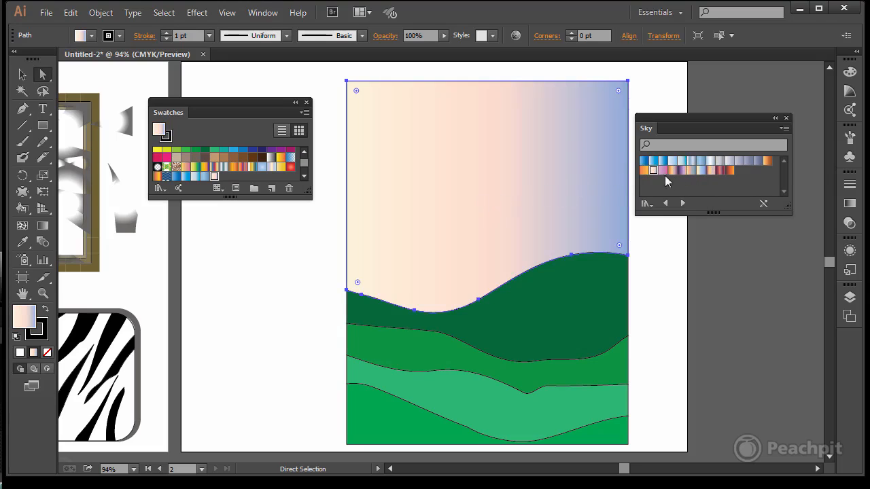
pyautogui.click(701, 171)
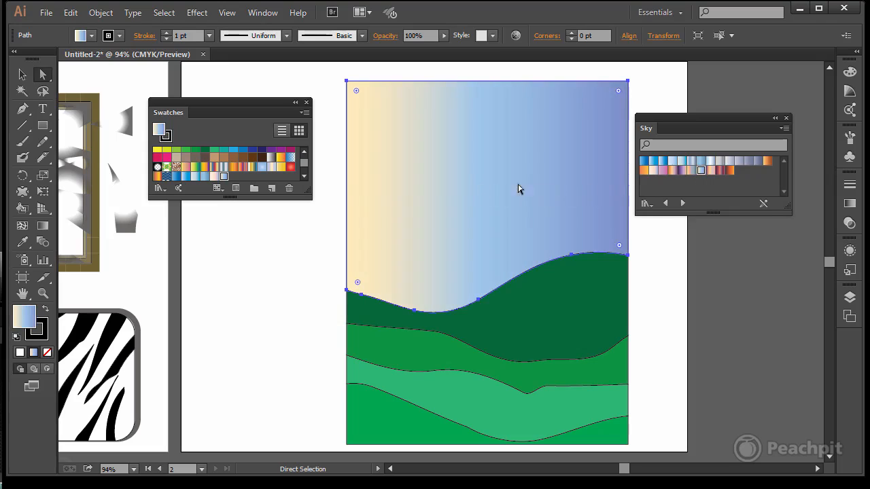
pyautogui.click(653, 172)
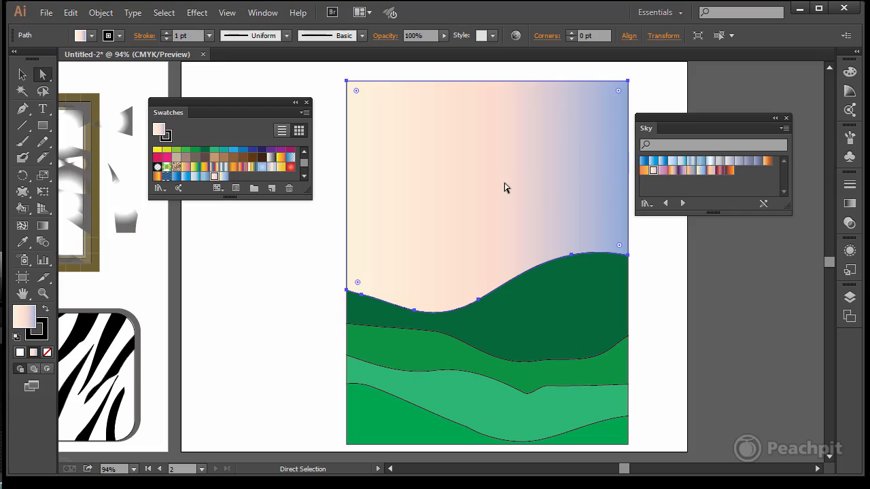
# Change the sky shape's gradient type to Radial.
pyautogui.click(848, 204)
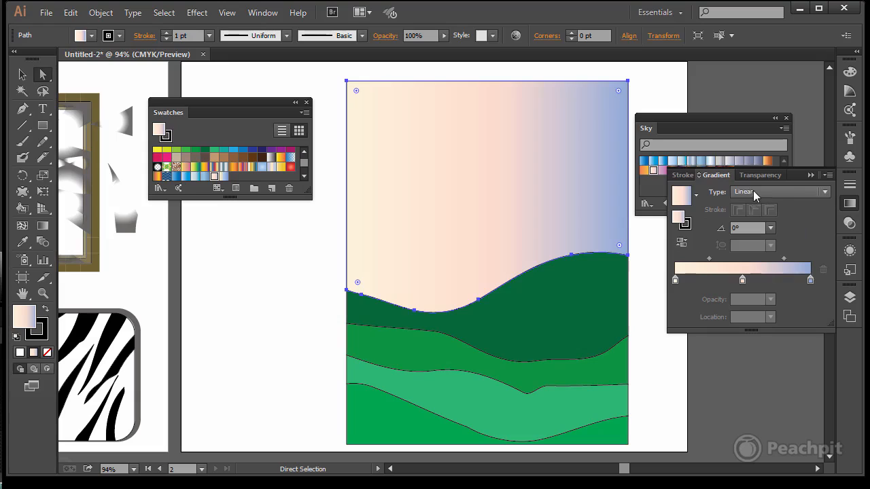
pyautogui.click(828, 194)
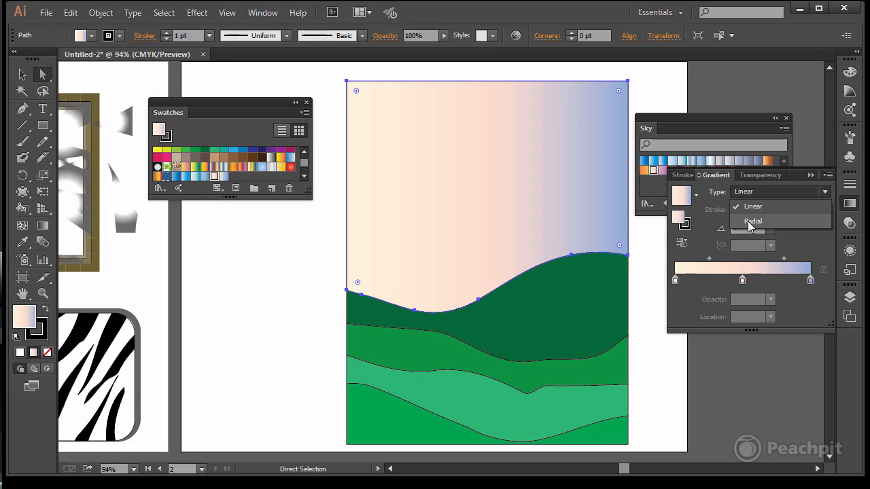
pyautogui.click(750, 223)
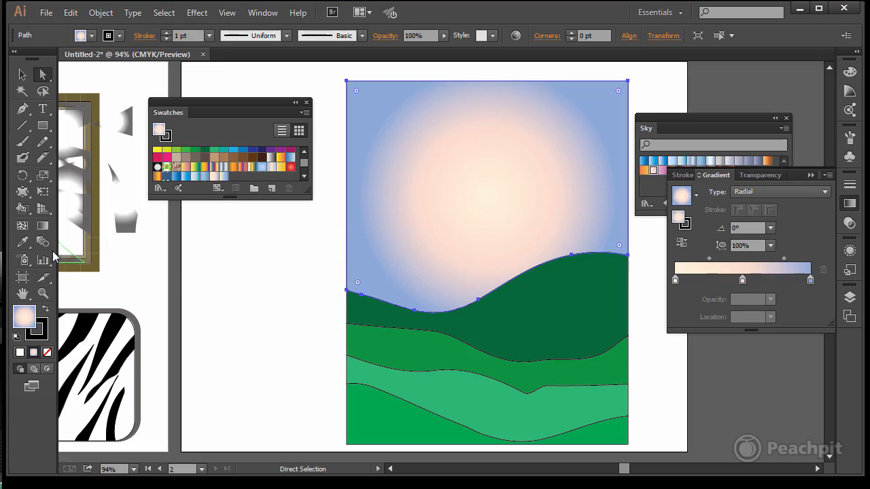
# Redraw the sky's radial gradient with the Gradient tool so its glow starts at the dip in the dark green hill and spreads upward.
pyautogui.click(42, 226)
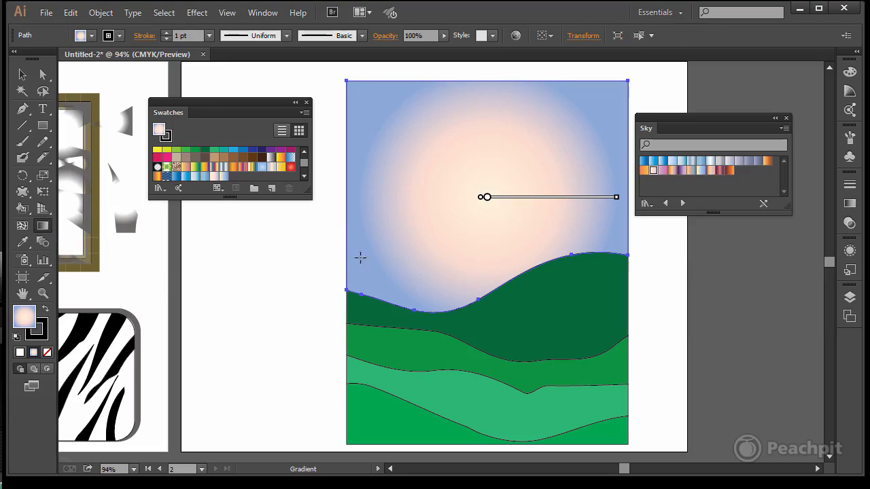
pyautogui.moveTo(471, 204)
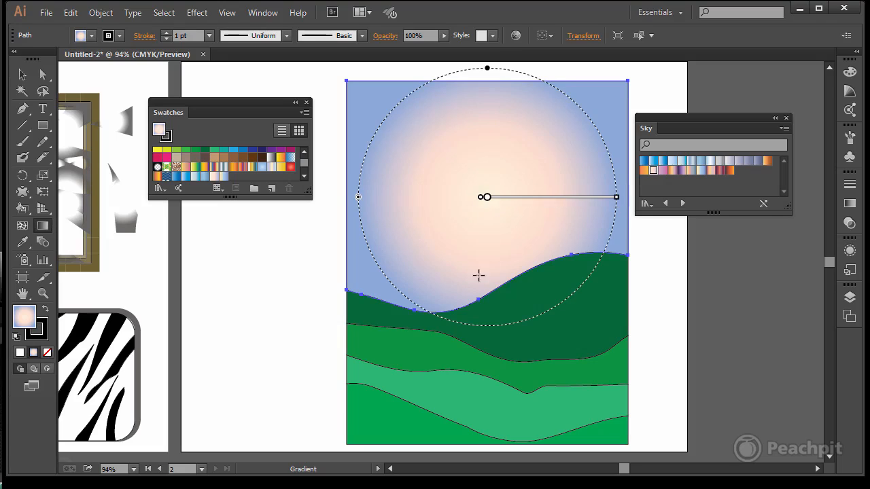
pyautogui.moveTo(481, 301)
pyautogui.mouseDown()
pyautogui.moveTo(497, 203)
pyautogui.moveTo(483, 167)
pyautogui.mouseUp()
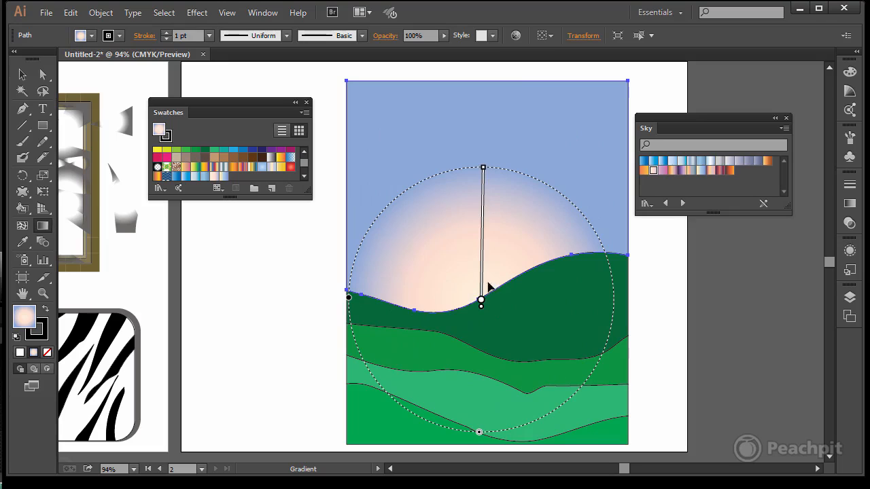
pyautogui.moveTo(503, 265); pyautogui.dragTo(503, 138)
pyautogui.moveTo(427, 297); pyautogui.dragTo(437, 157)
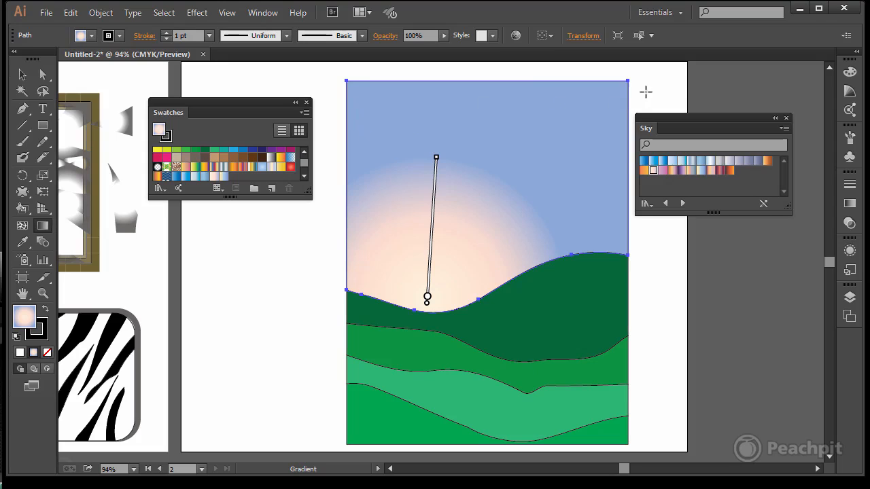
# Try the sky's radial glow from its upper right and upper left corners, settle on one rising behind the hill just right of the dip, and deselect.
pyautogui.moveTo(641, 91); pyautogui.dragTo(539, 141)
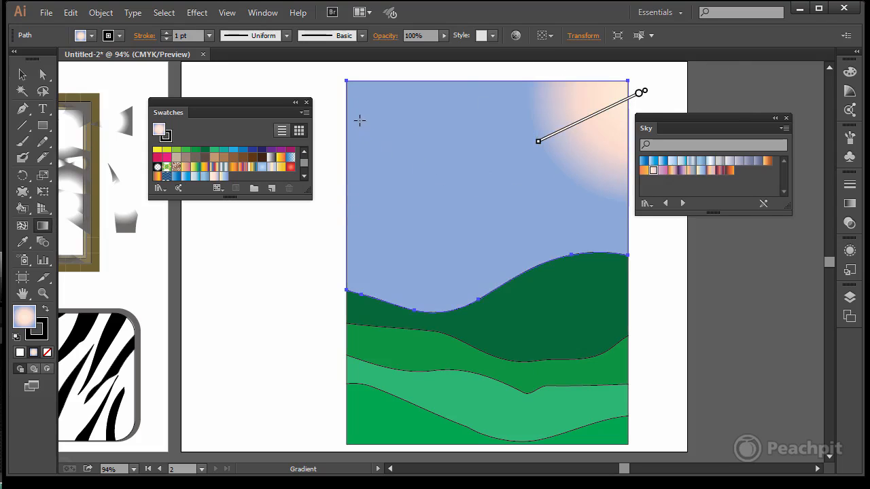
pyautogui.moveTo(340, 116); pyautogui.dragTo(428, 199)
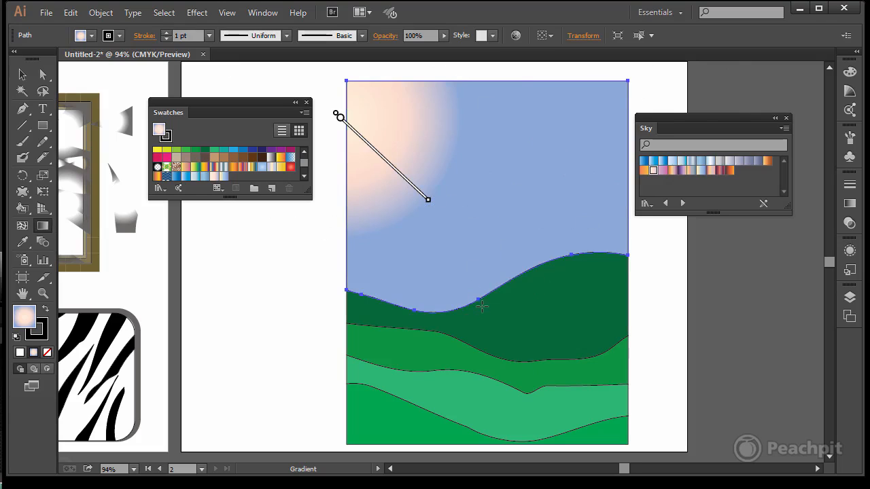
pyautogui.moveTo(482, 307); pyautogui.dragTo(486, 184)
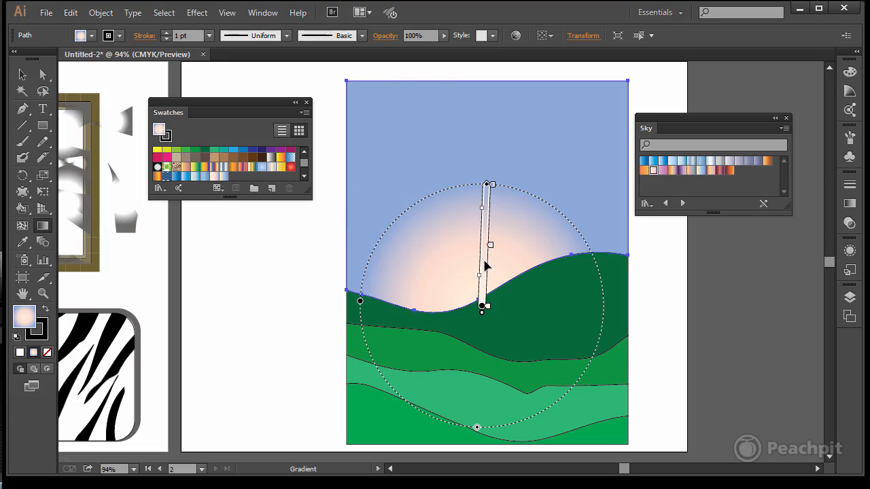
pyautogui.moveTo(491, 248)
pyautogui.mouseDown()
pyautogui.moveTo(478, 203)
pyautogui.moveTo(489, 249)
pyautogui.mouseUp()
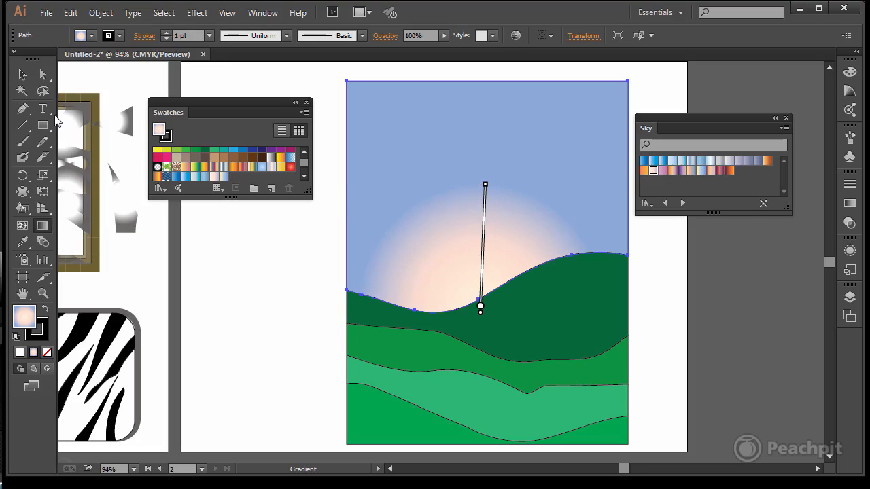
pyautogui.click(45, 75)
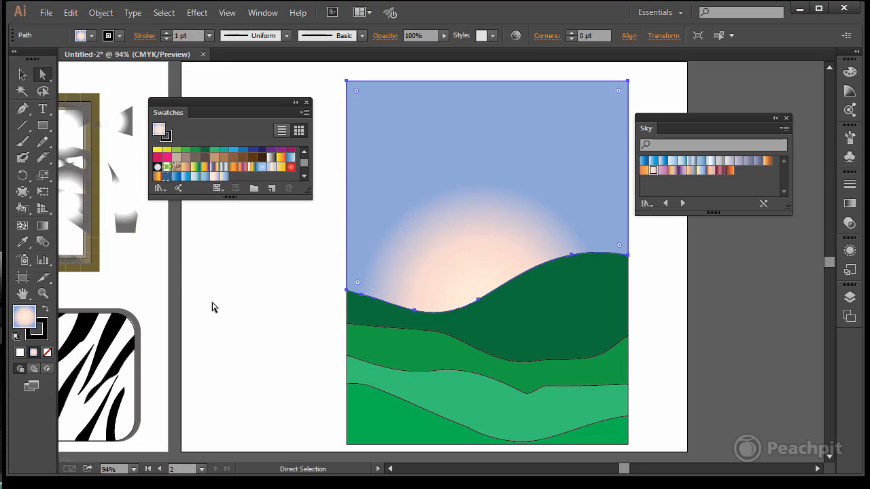
pyautogui.click(213, 306)
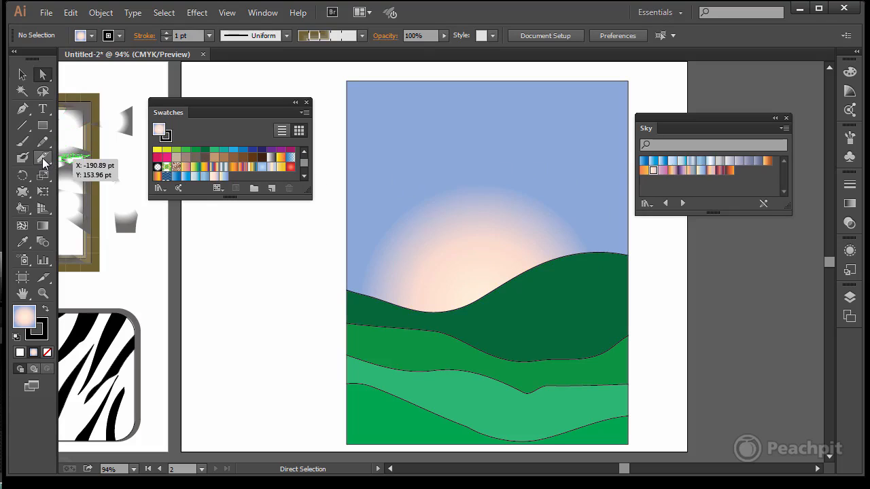
# Cut two small bird-shaped curves into the upper sky with the Knife tool, one on each side, and deselect the artwork.
pyautogui.moveTo(43, 161)
pyautogui.mouseDown()
pyautogui.moveTo(86, 172)
pyautogui.moveTo(95, 190)
pyautogui.mouseUp()
pyautogui.moveTo(389, 136)
pyautogui.mouseDown()
pyautogui.moveTo(416, 146)
pyautogui.moveTo(421, 123)
pyautogui.moveTo(433, 123)
pyautogui.mouseUp()
pyautogui.moveTo(501, 135)
pyautogui.mouseDown()
pyautogui.moveTo(518, 142)
pyautogui.moveTo(540, 131)
pyautogui.mouseUp()
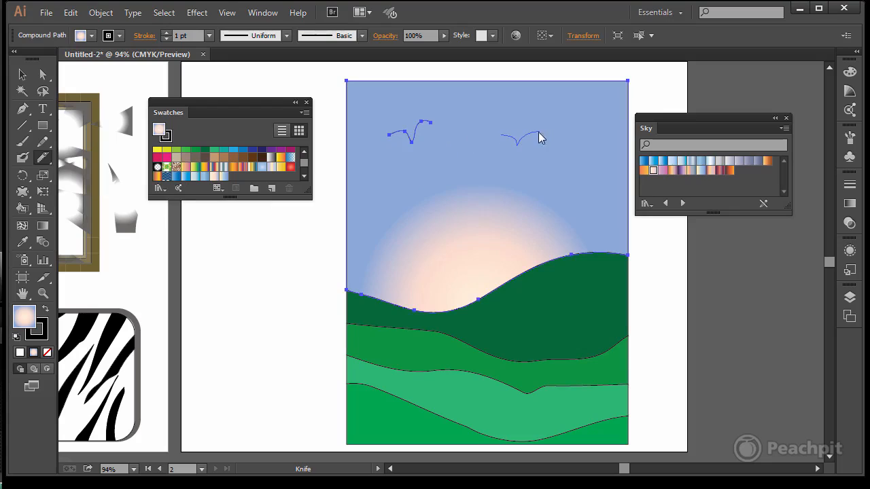
pyautogui.click(43, 75)
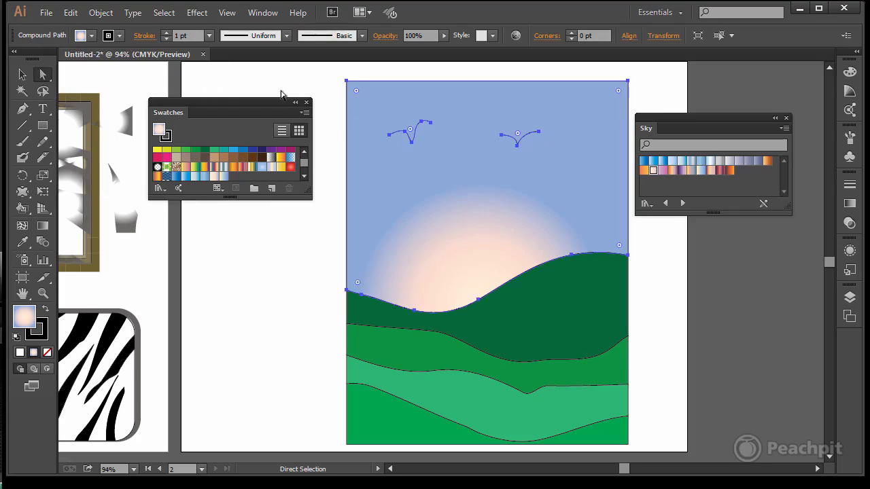
pyautogui.click(312, 80)
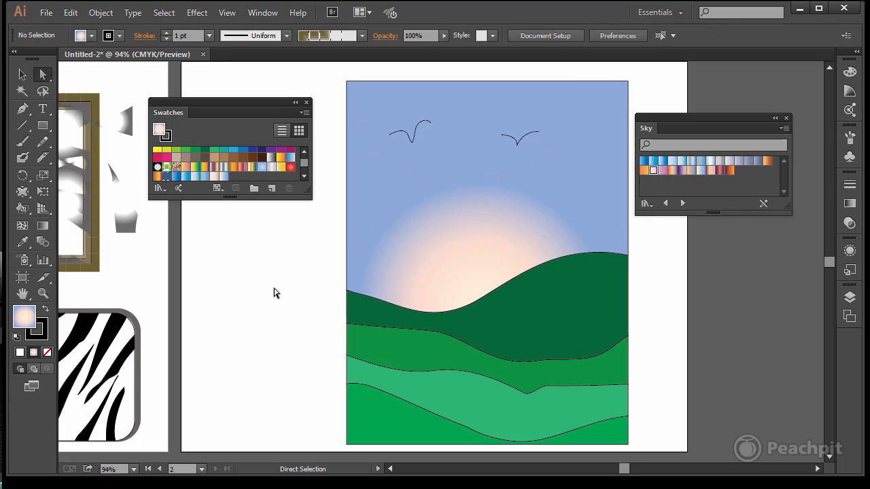